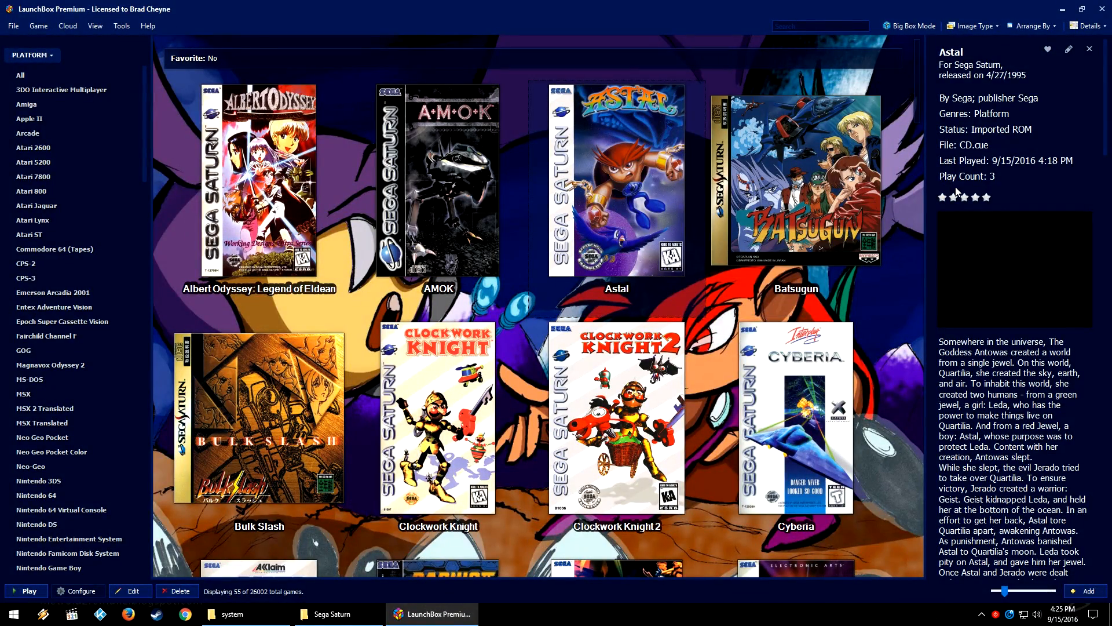
Step: Examine the disc image and cue files inside several Saturn game folders, including Darklight Conflict, Batsugun and Astal
mouse_move(308, 106)
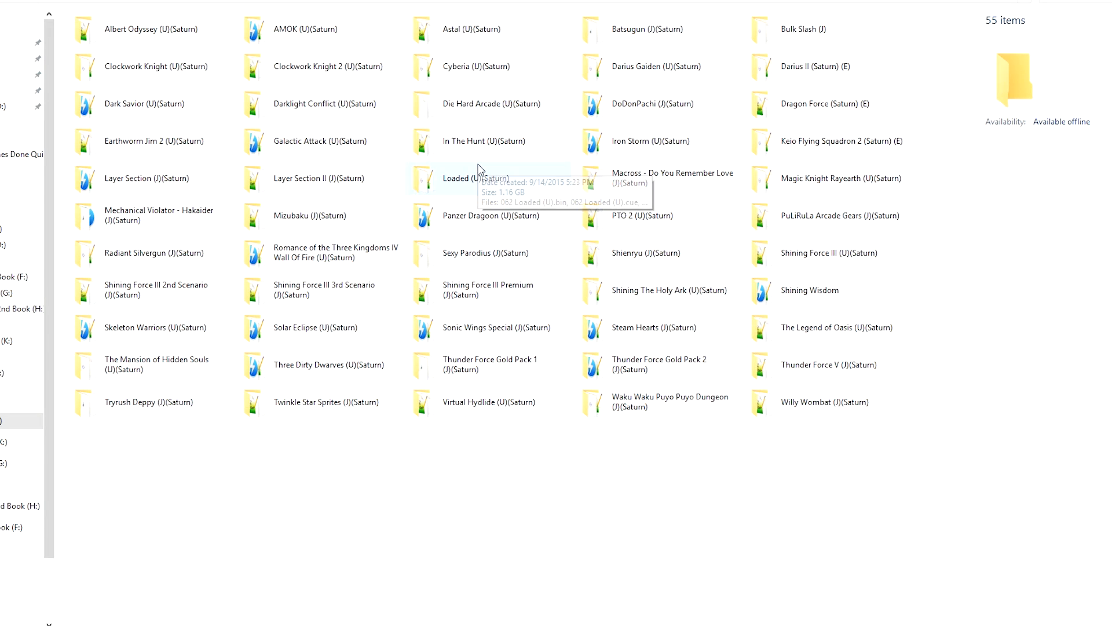
double_click(517, 153)
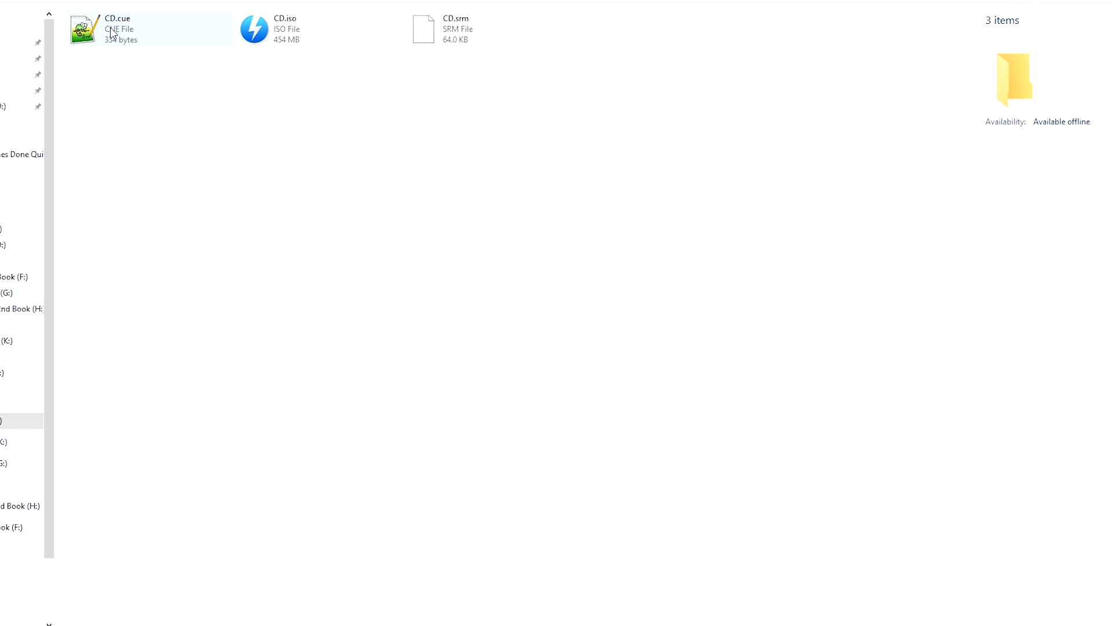
left_click(241, 2)
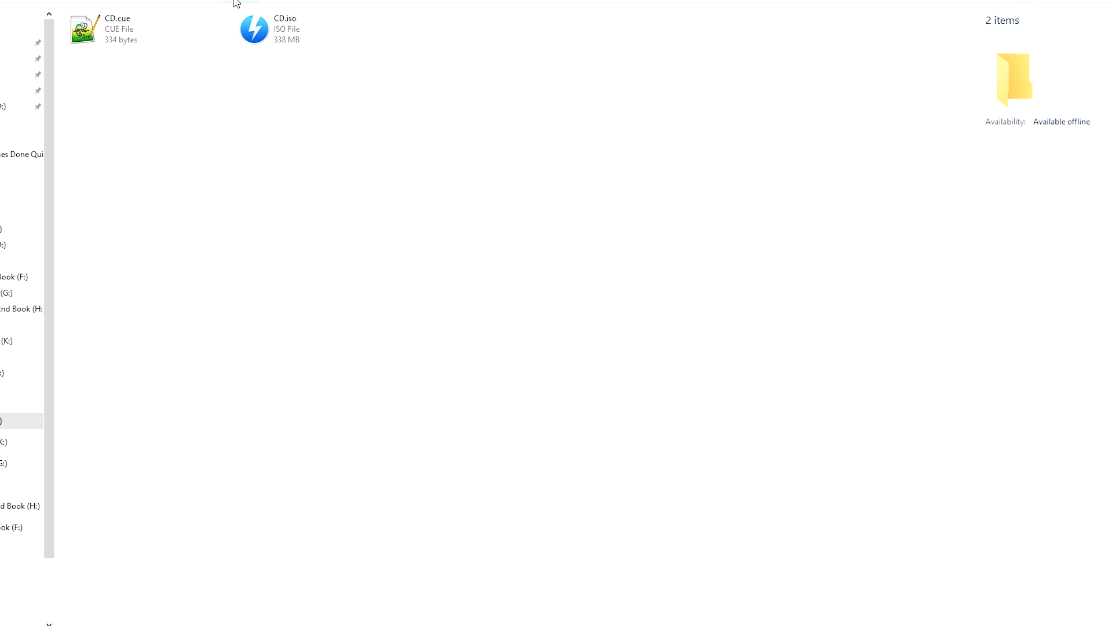
left_click(237, 3)
double_click(258, 106)
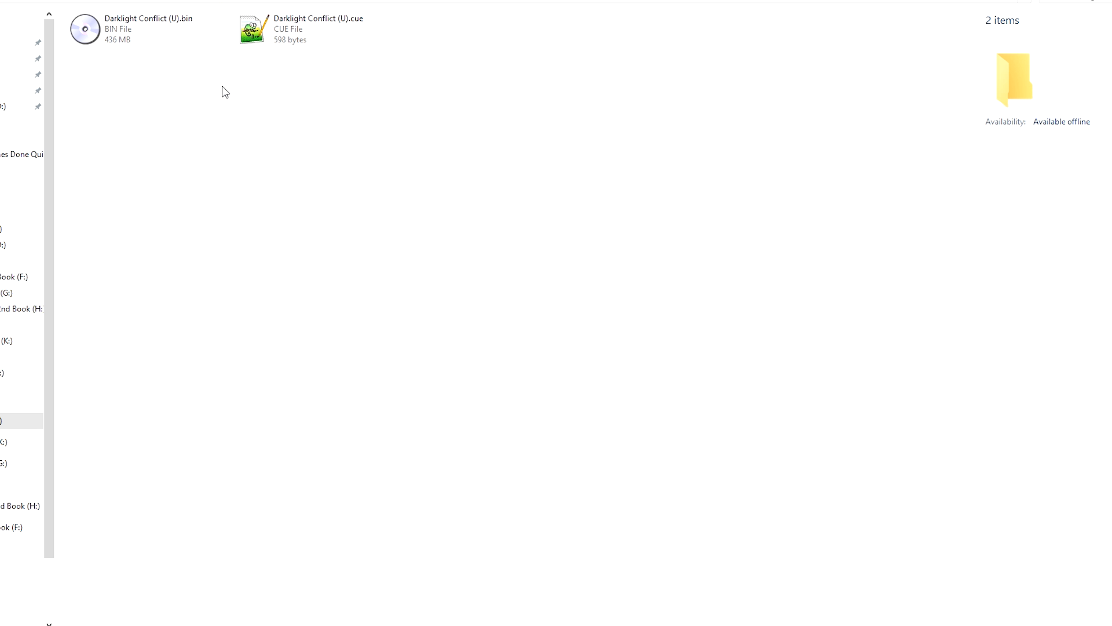
left_click(240, 3)
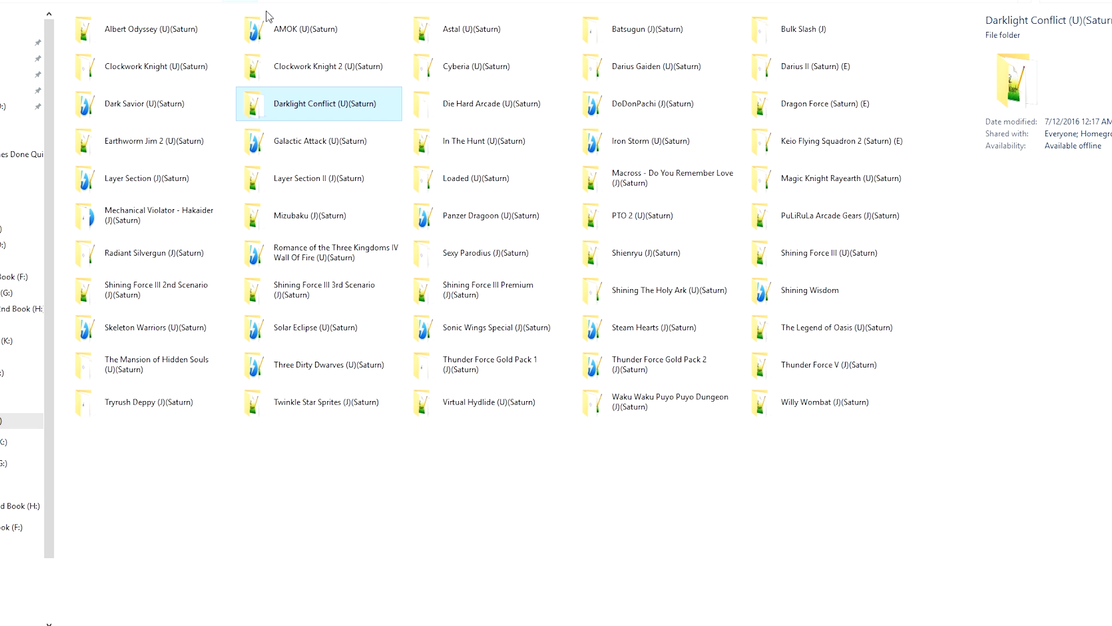
double_click(624, 36)
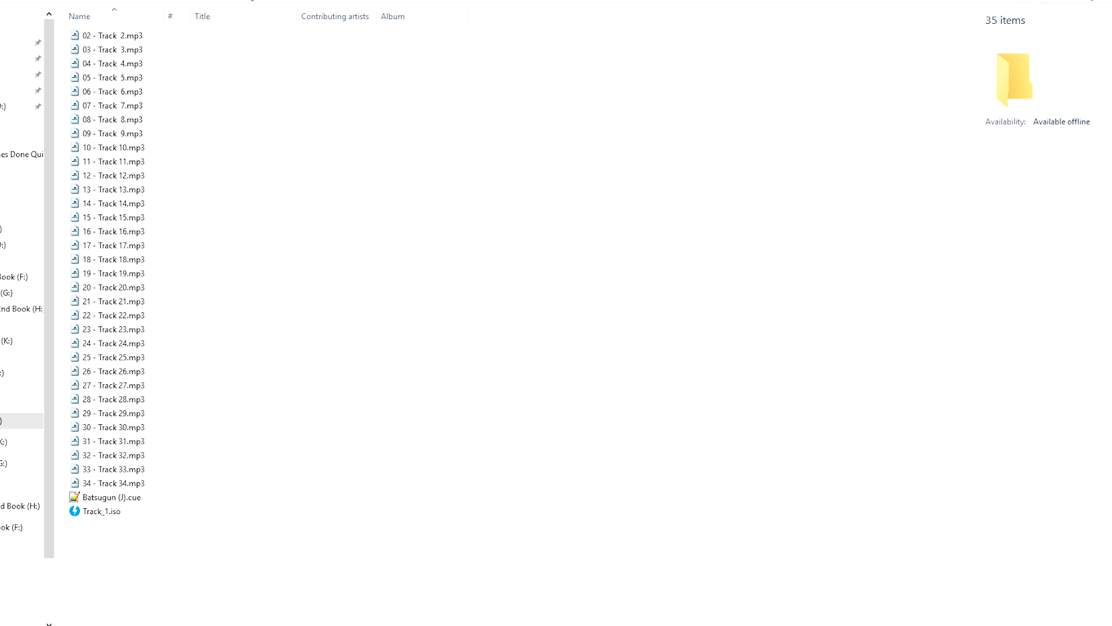
left_click(107, 500)
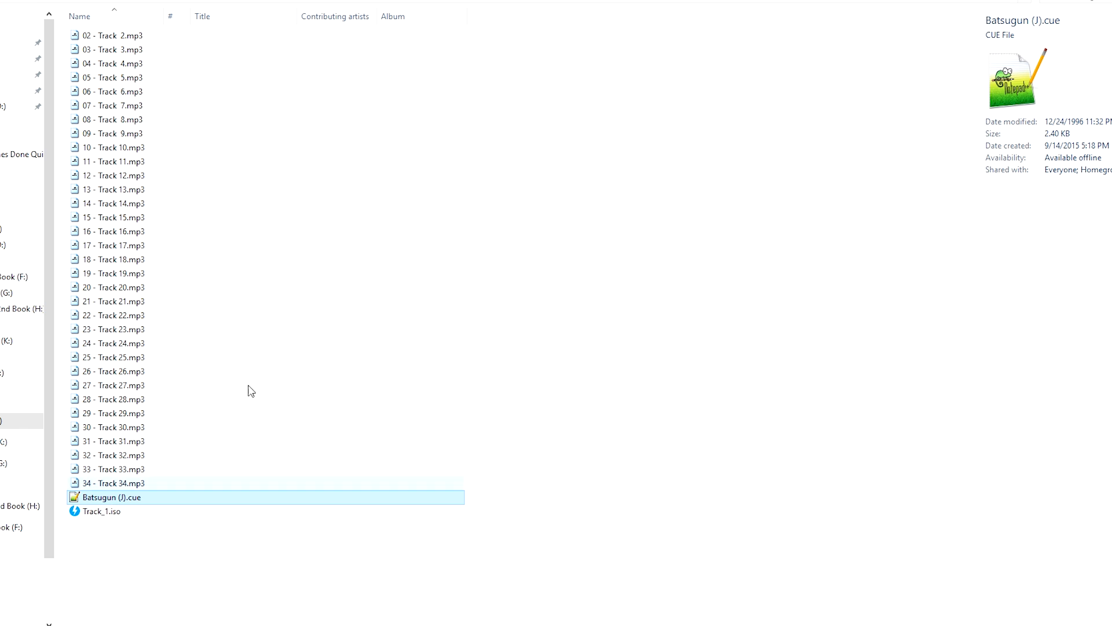
left_click(236, 1)
double_click(484, 34)
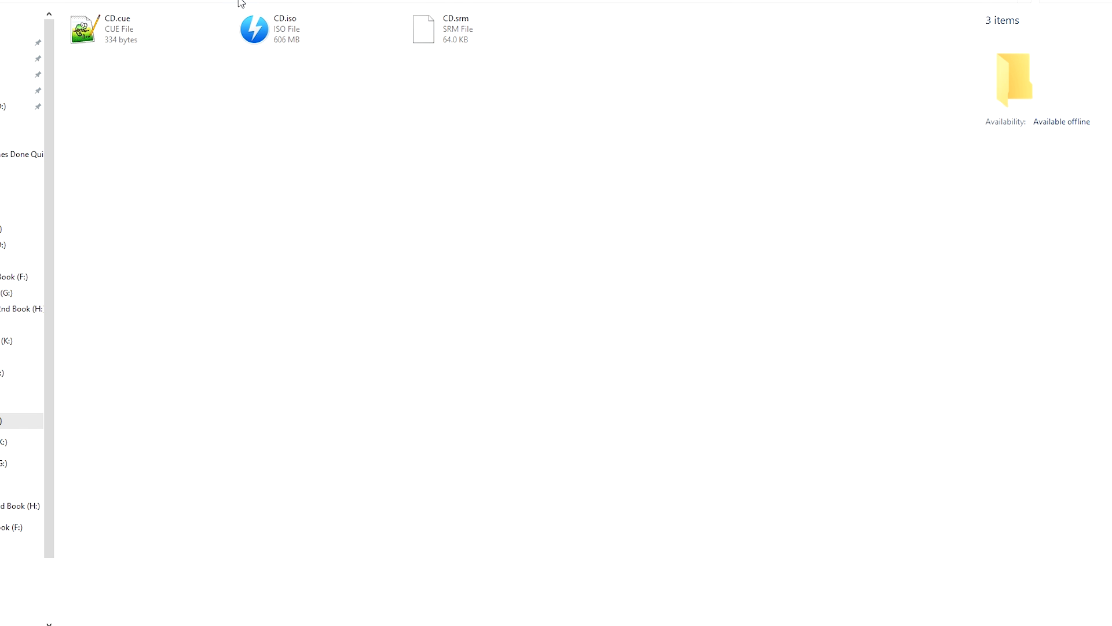
left_click(242, 5)
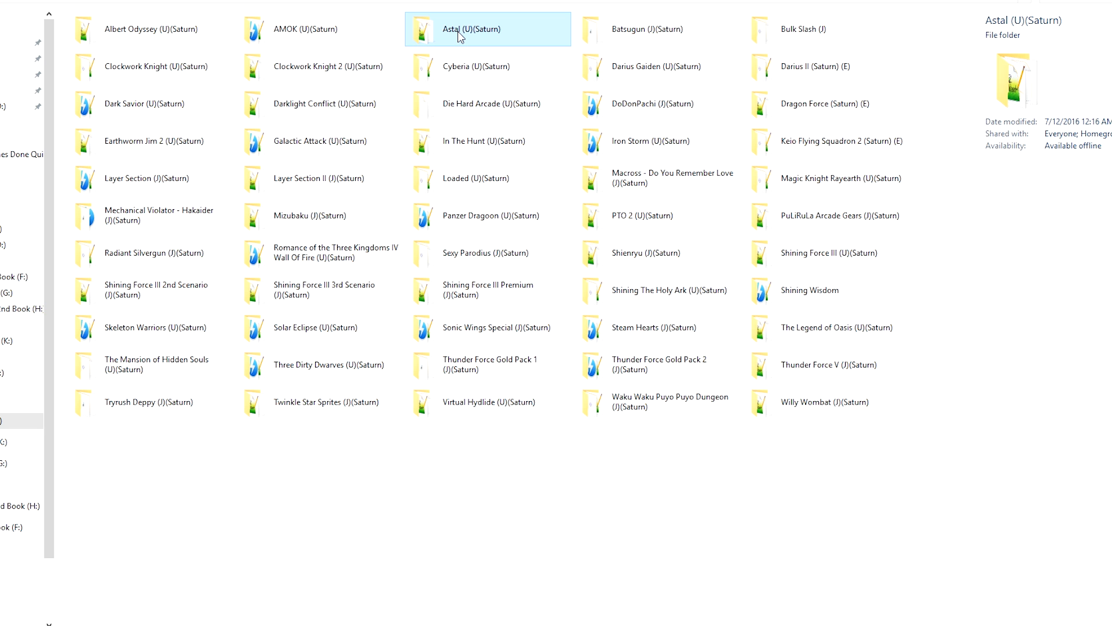
Step: Open AMOK's CD.cue in Notepad++ and inspect the referenced CD.iso file name and the IsoBuster remark
left_click(373, 23)
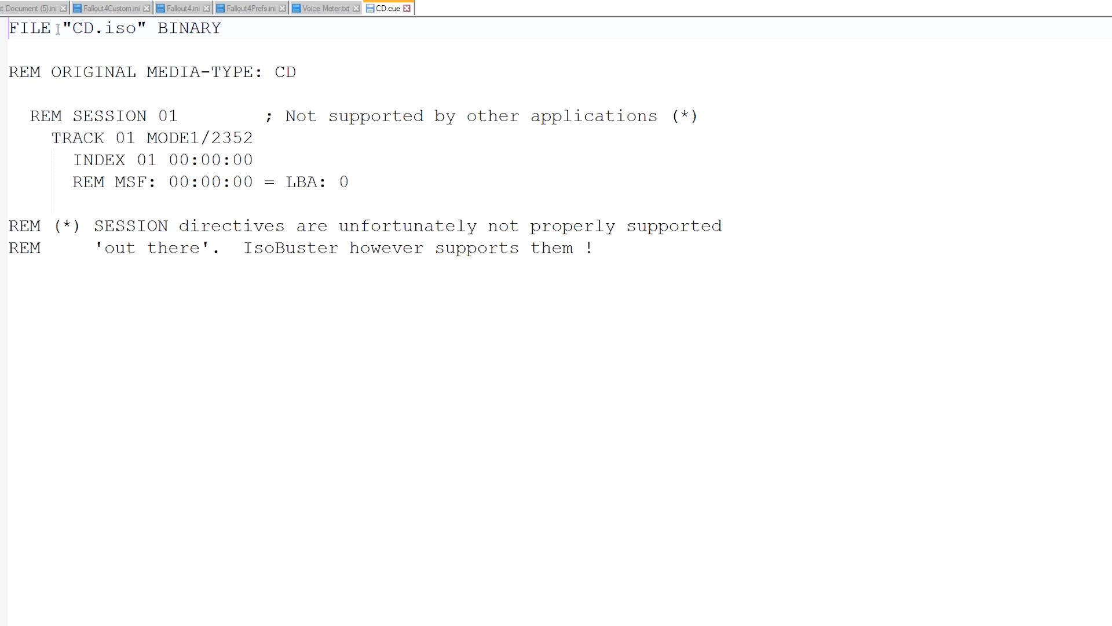
left_click(64, 29)
left_click_drag(64, 29, 145, 35)
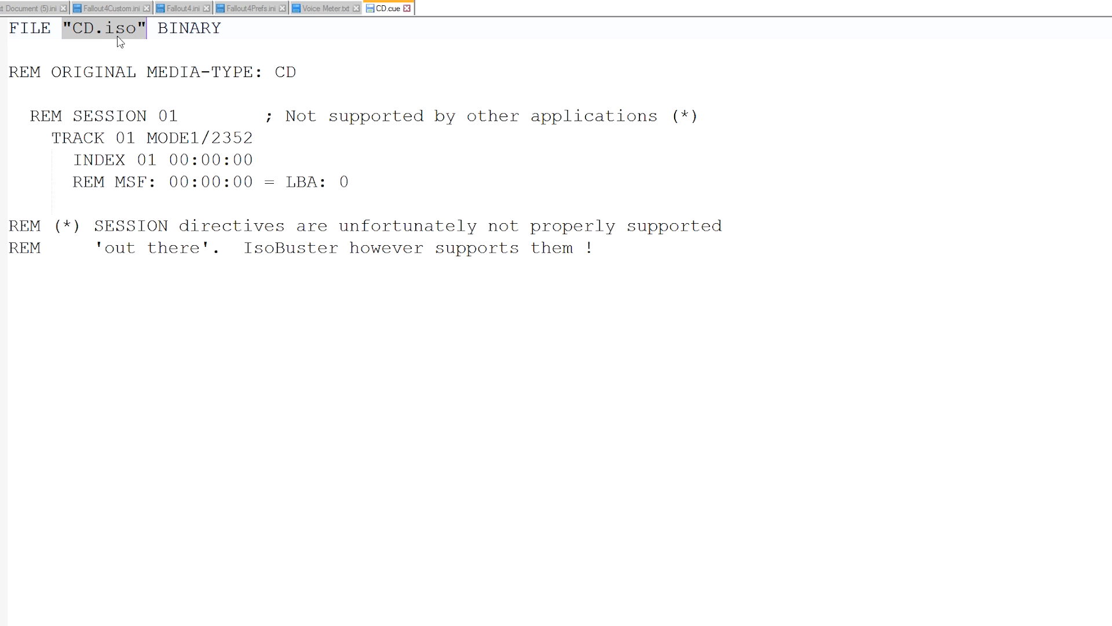
left_click(76, 29)
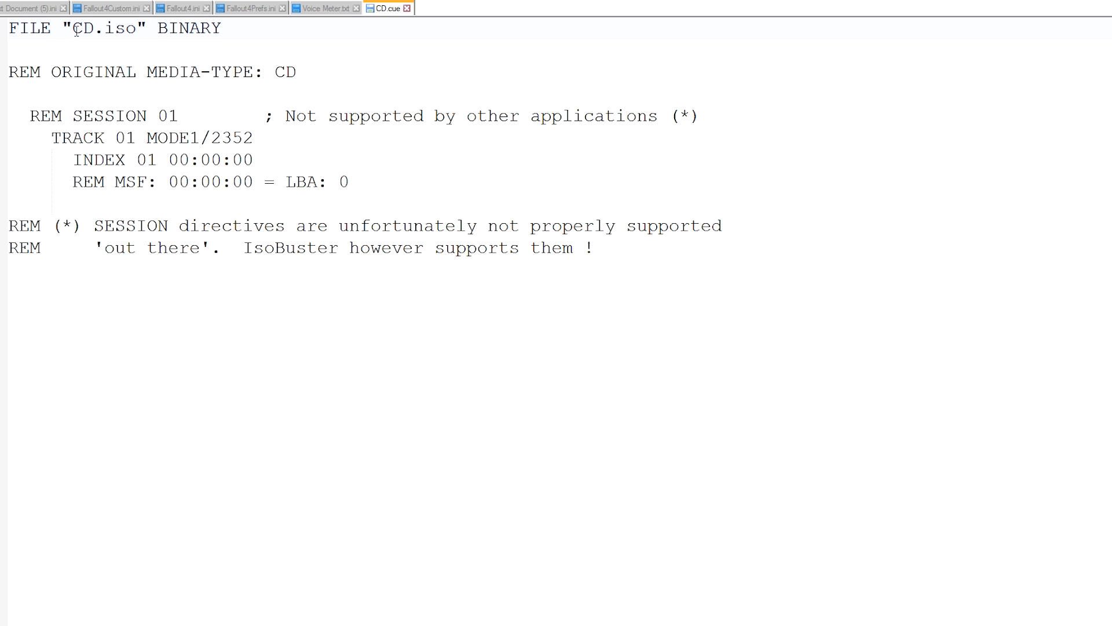
left_click_drag(73, 30, 136, 30)
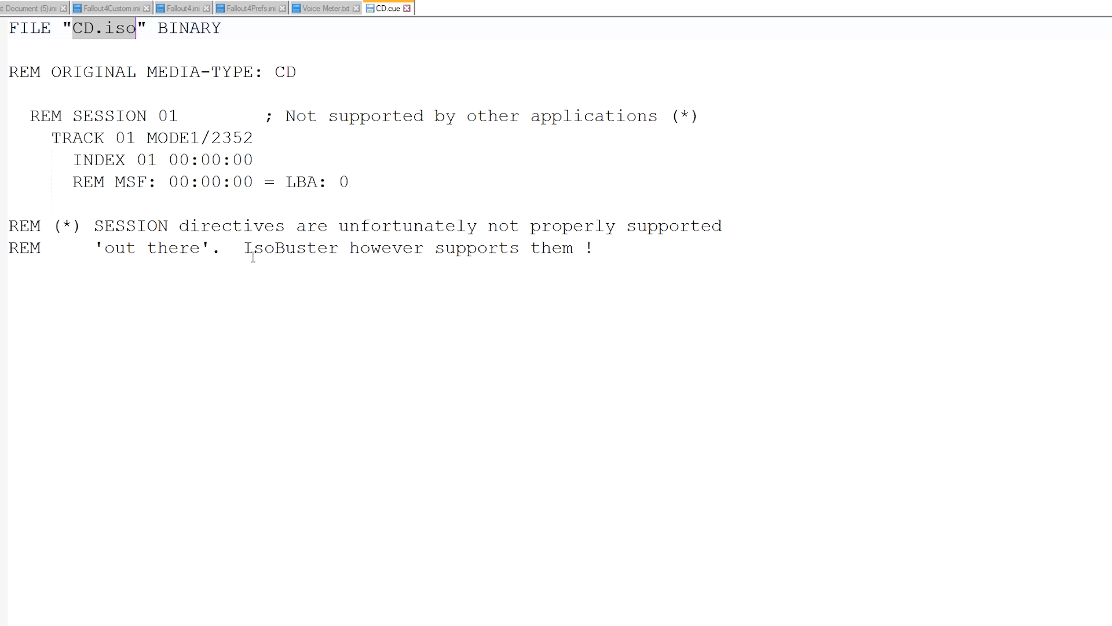
left_click_drag(245, 251, 339, 248)
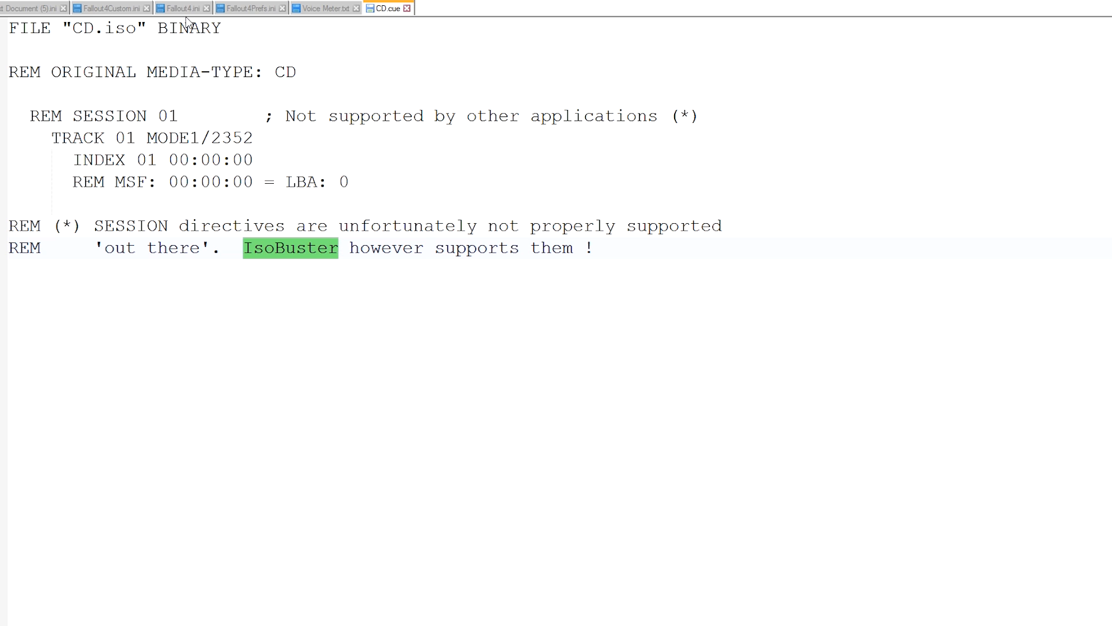
left_click(406, 8)
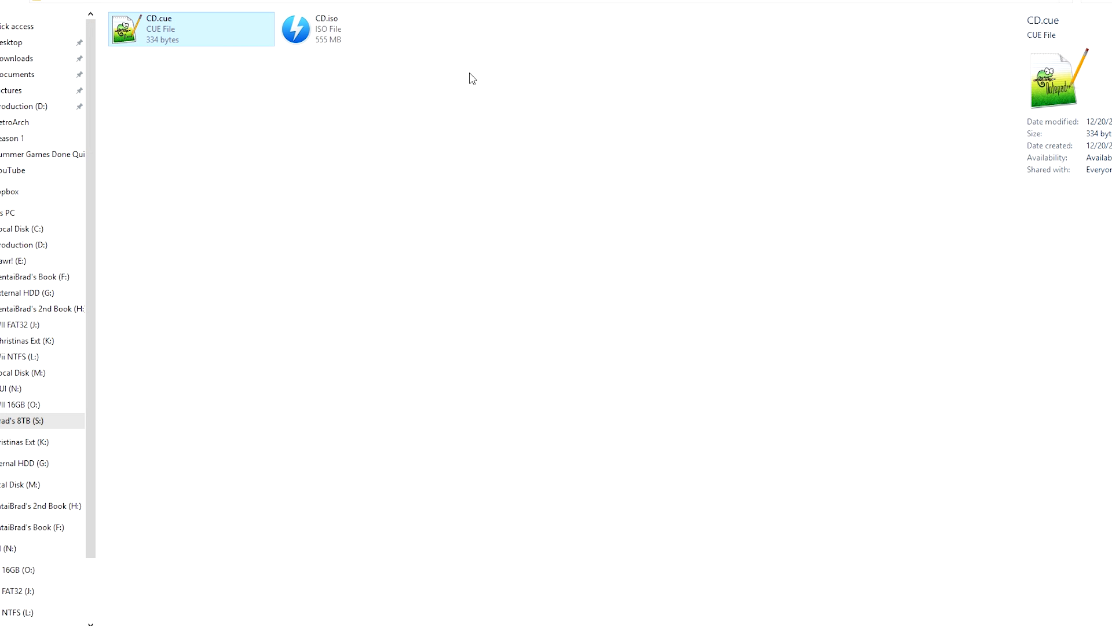
left_click(276, 1)
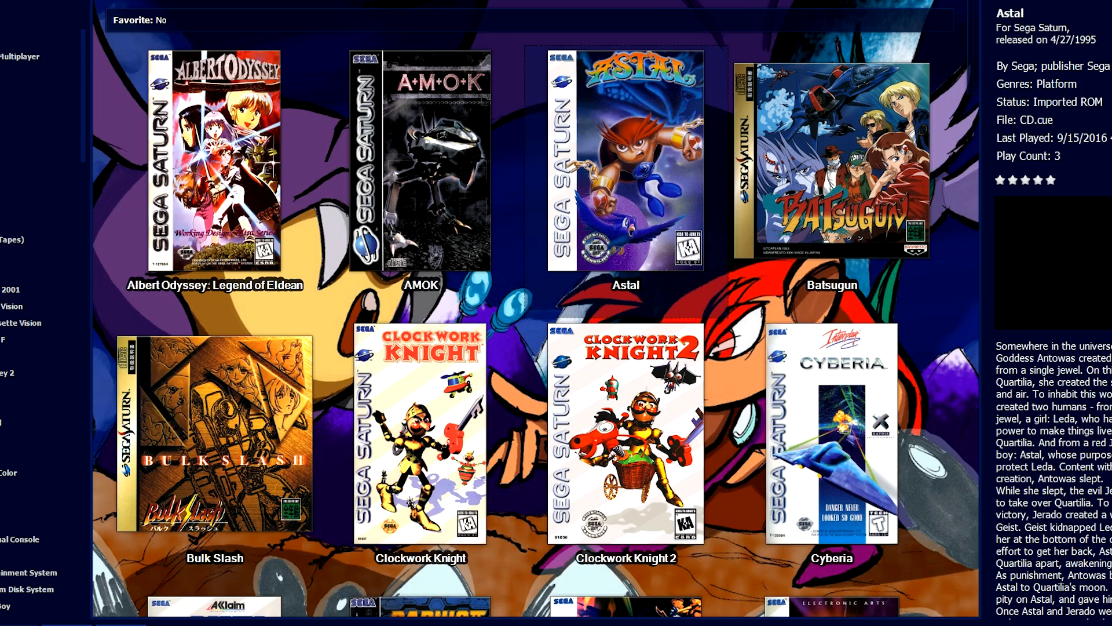
Step: Switch to LaunchBox and start the Import ROMs from Files wizard, advancing to the file selection page
left_click(64, 2)
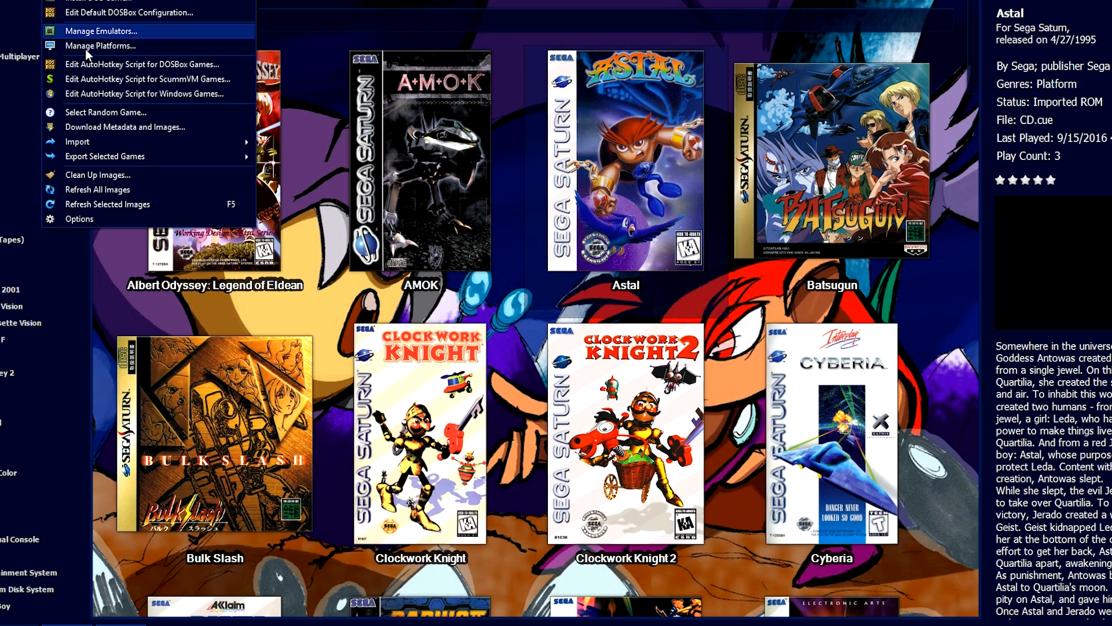
mouse_move(120, 141)
left_click(301, 173)
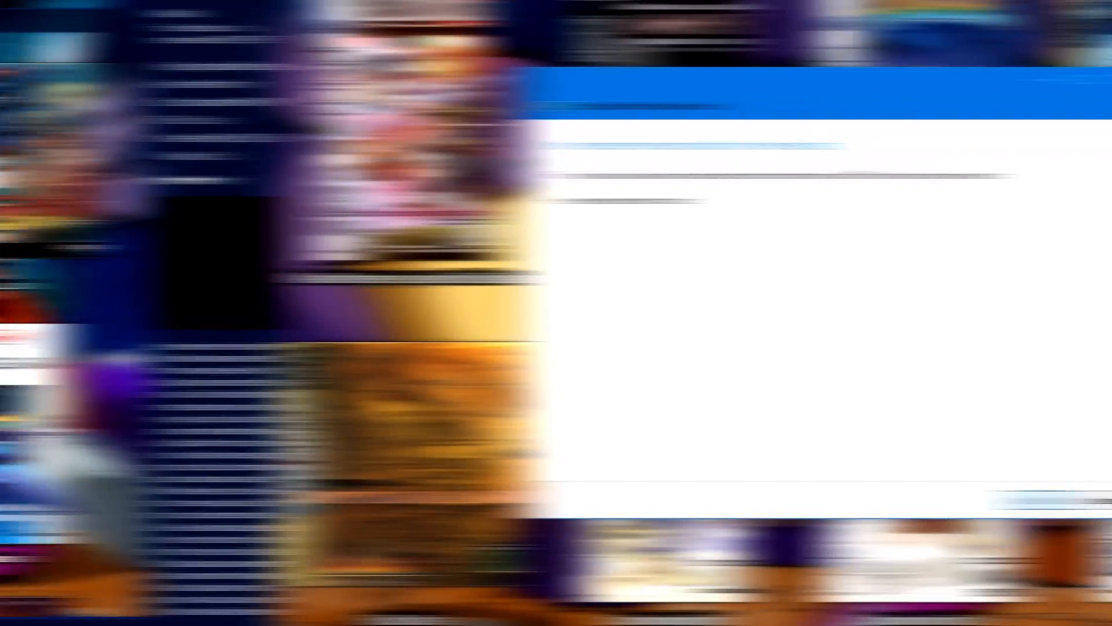
left_click(720, 462)
Step: Start adding individual ROM files and browse to the folder S:\Emulator\Sega Saturn\Roms
left_click(392, 458)
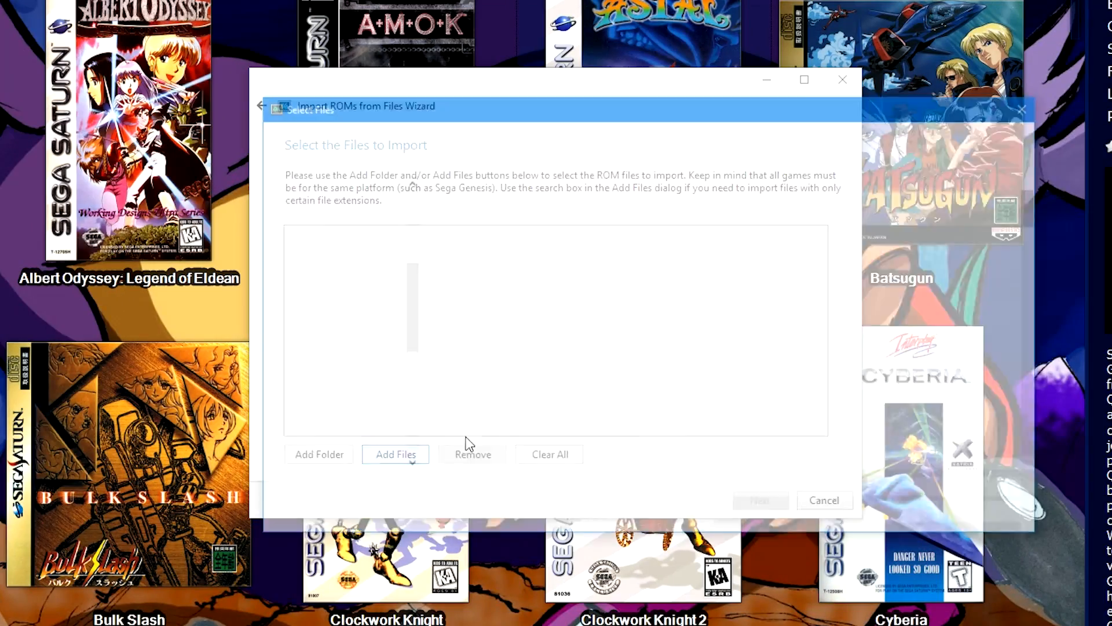
left_click(665, 133)
type("S:\\Emulator\\Sega Saturn\\Roms")
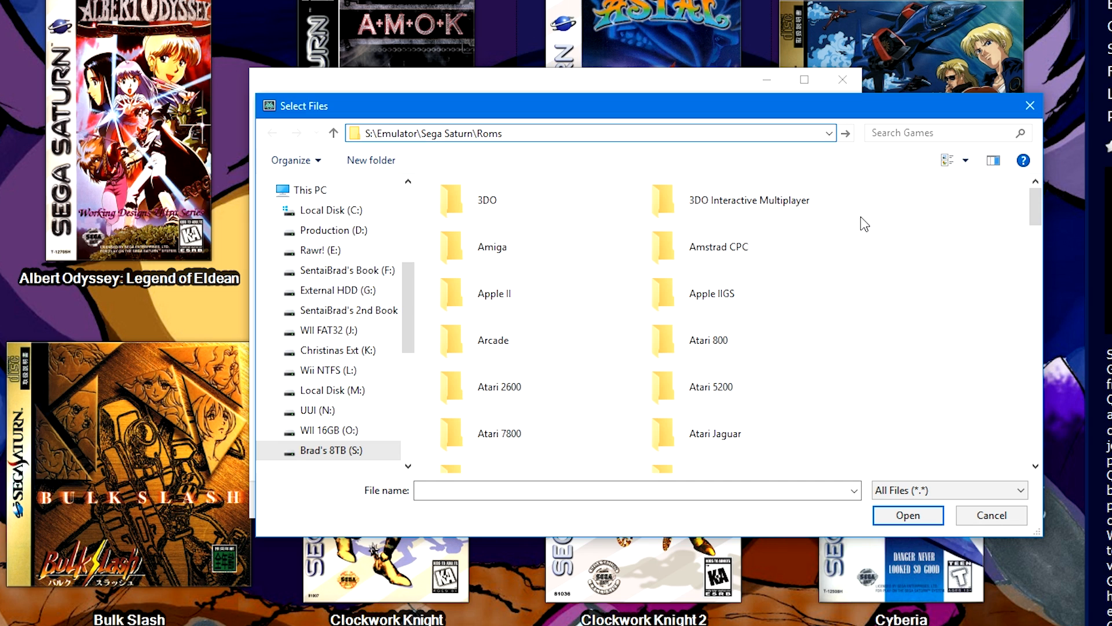
key("Return")
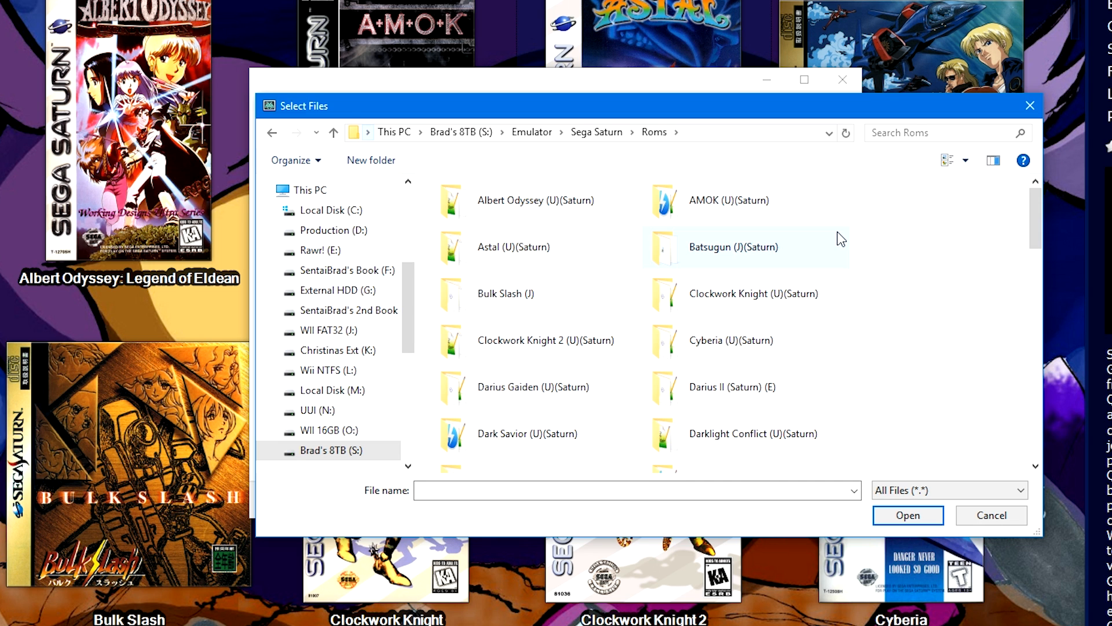
scroll(805, 284, "down", 5)
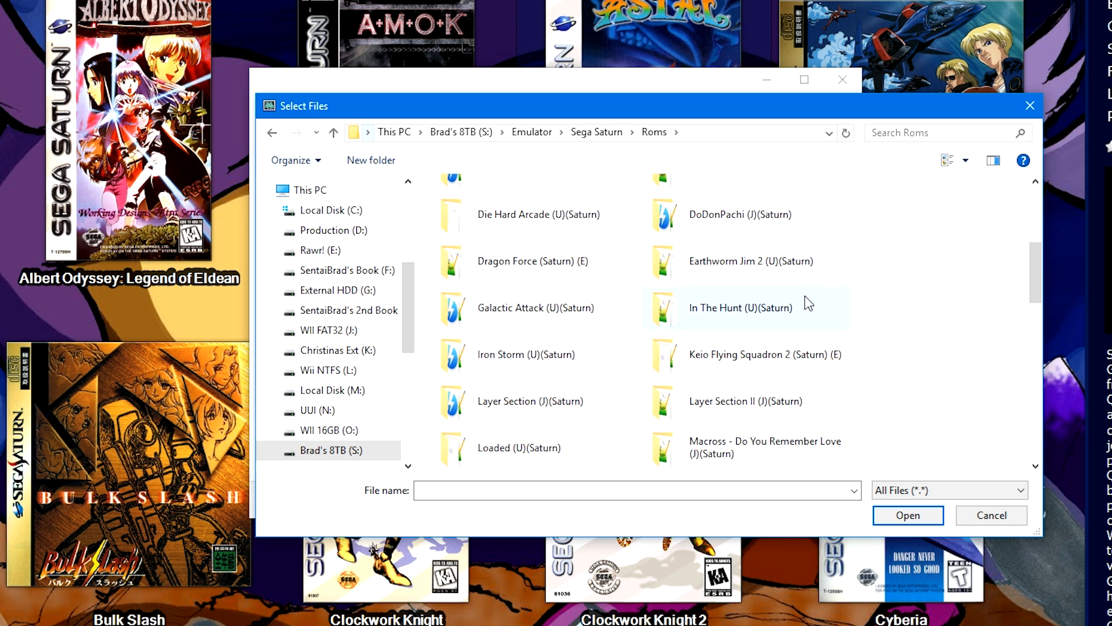
scroll(804, 295, "down", 7)
scroll(805, 298, "up", 12)
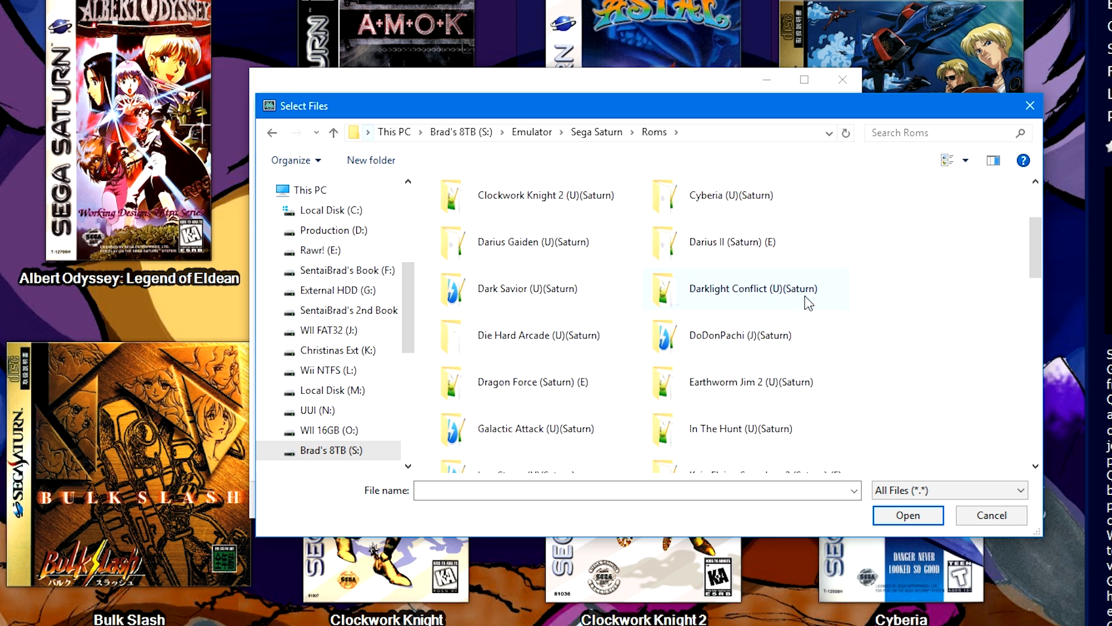
Step: Search the Roms folder for *.cue, add all the matching files to the import list and continue
left_click(917, 133)
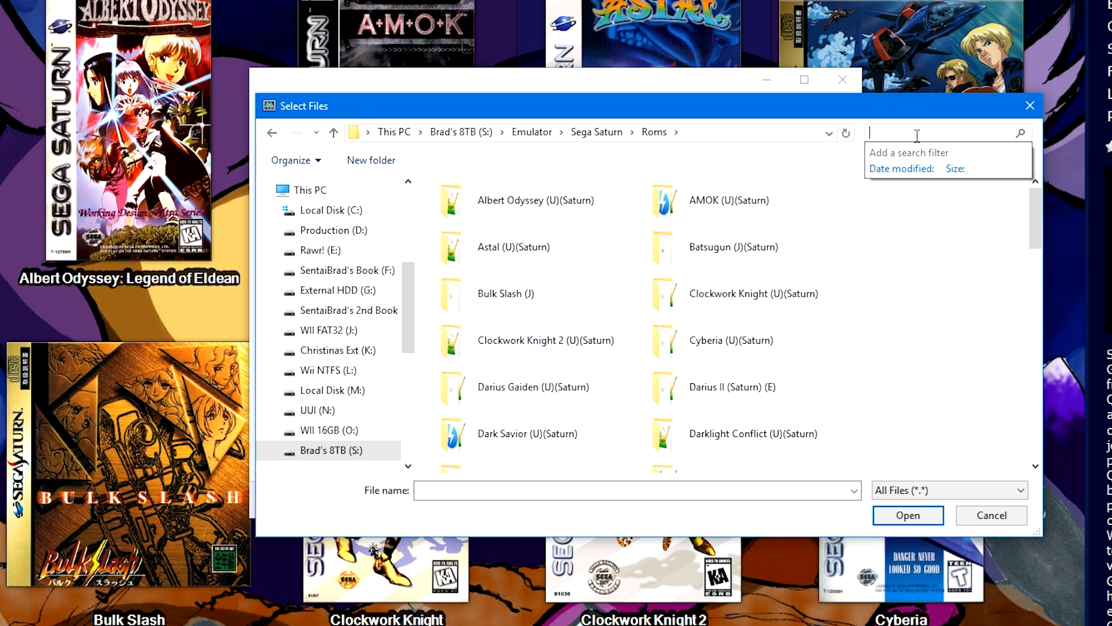
type("*.cue")
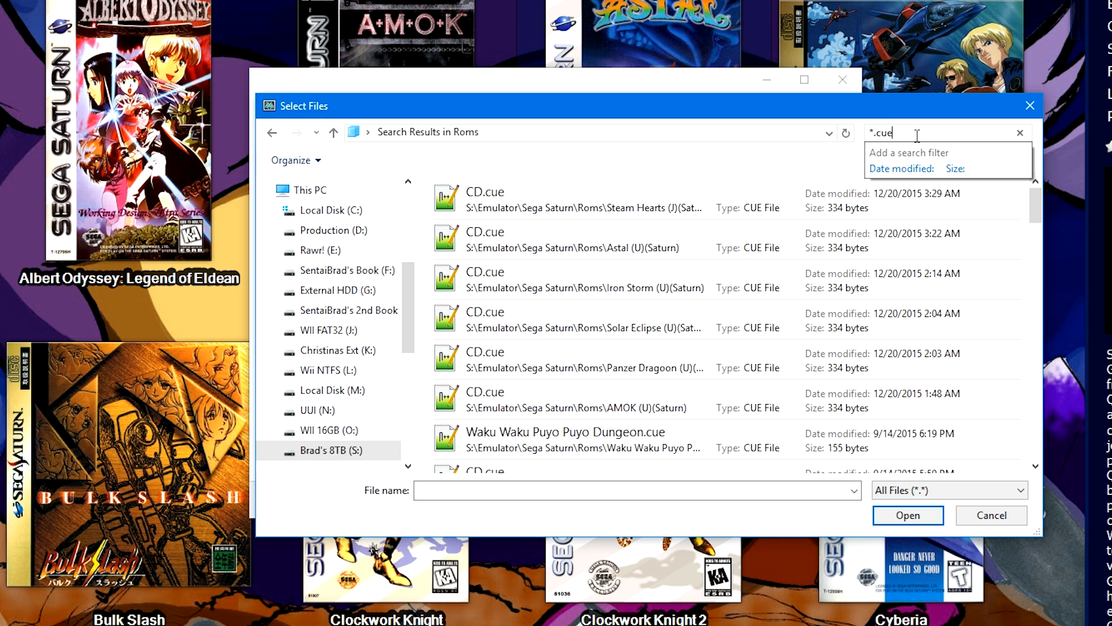
scroll(695, 368, "down", 10)
scroll(744, 234, "down", 10)
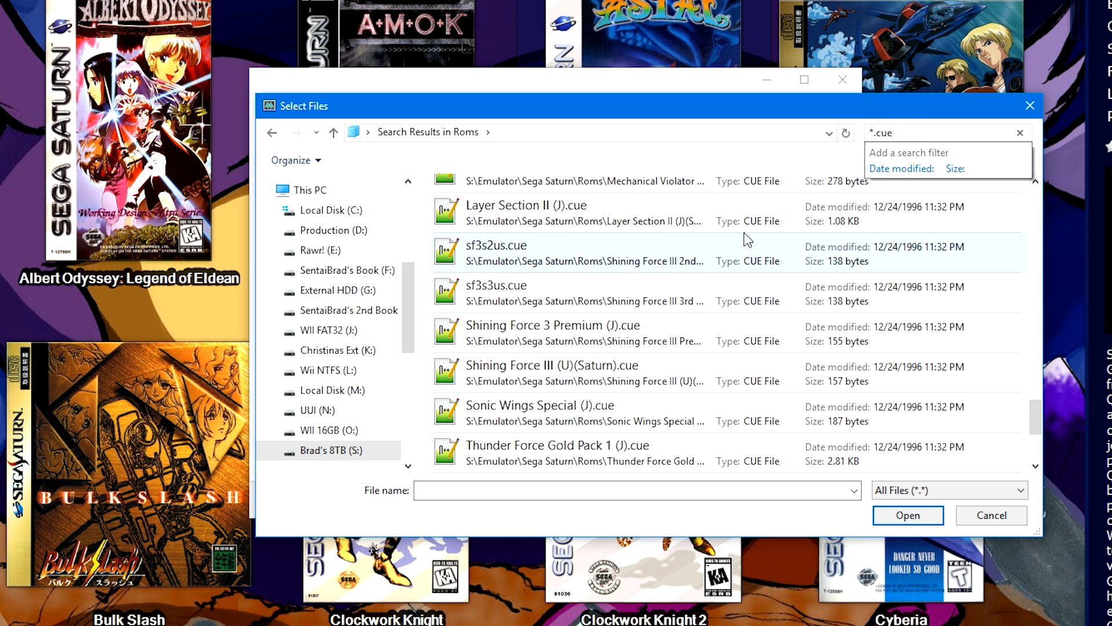
left_click(658, 283)
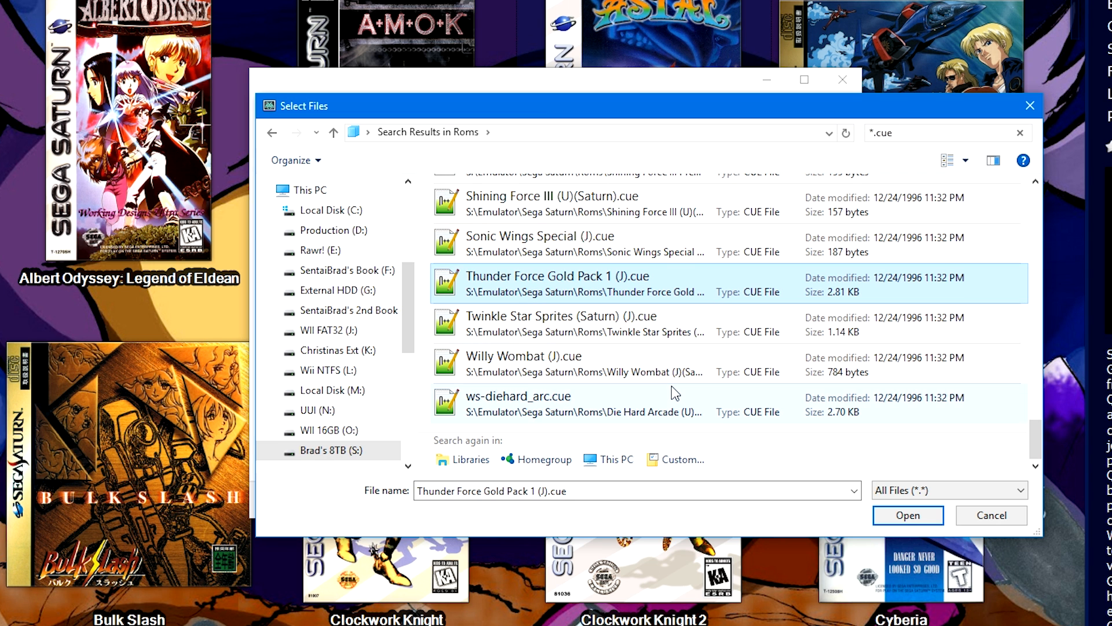
key("ctrl+a")
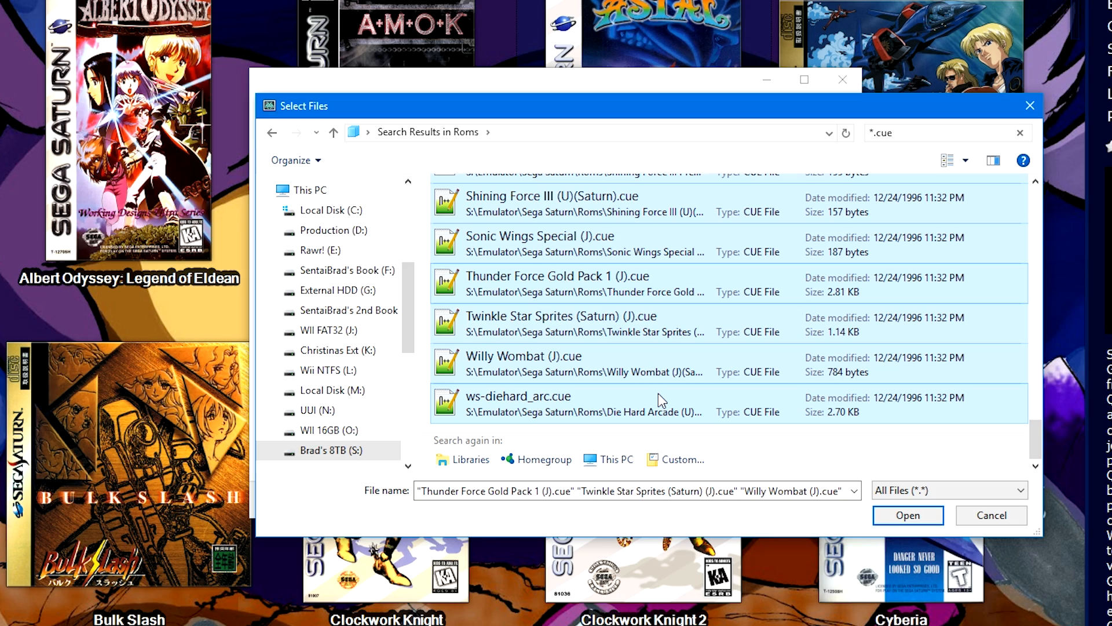
left_click(884, 514)
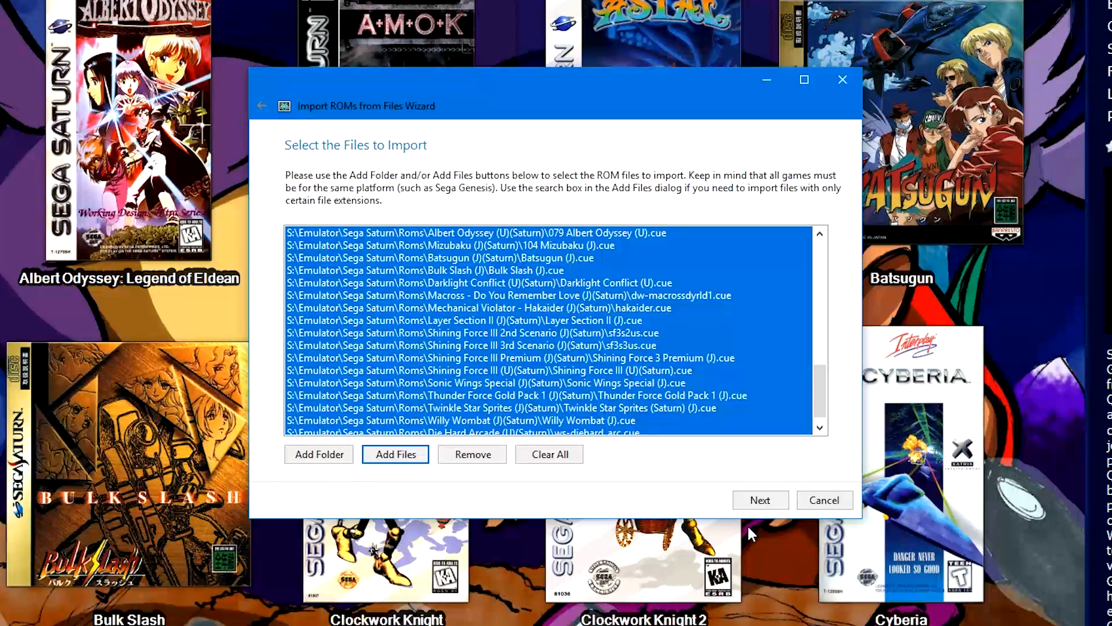
left_click(759, 500)
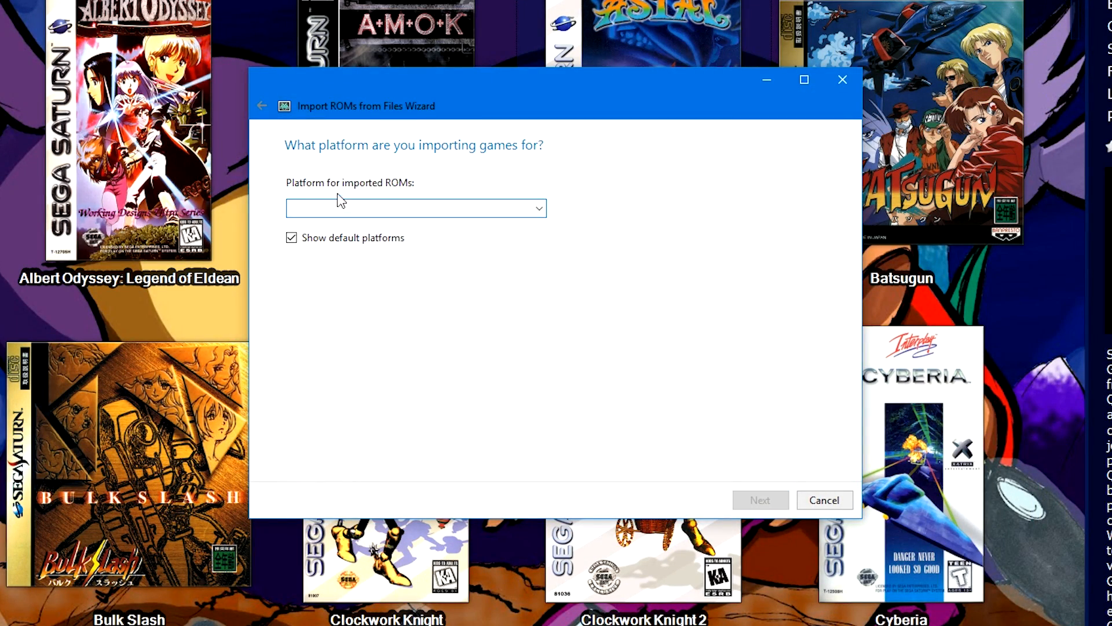
Step: Set the platform for the imported ROMs to Sega Saturn, continue, and review the available emulators, keeping Retroarch
left_click(539, 208)
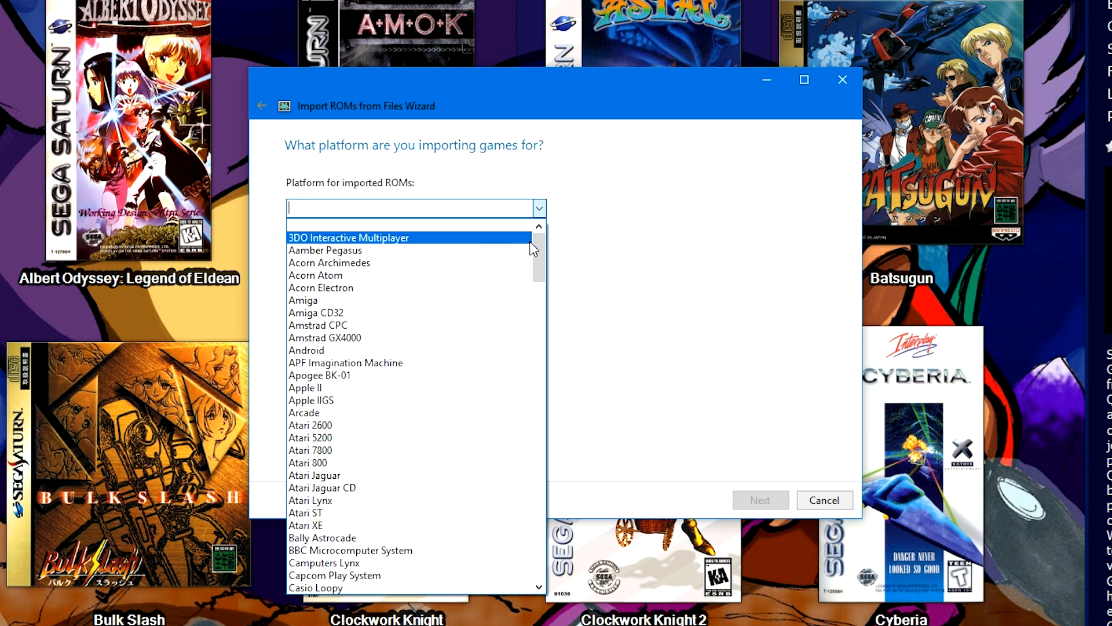
left_click_drag(538, 247, 551, 473)
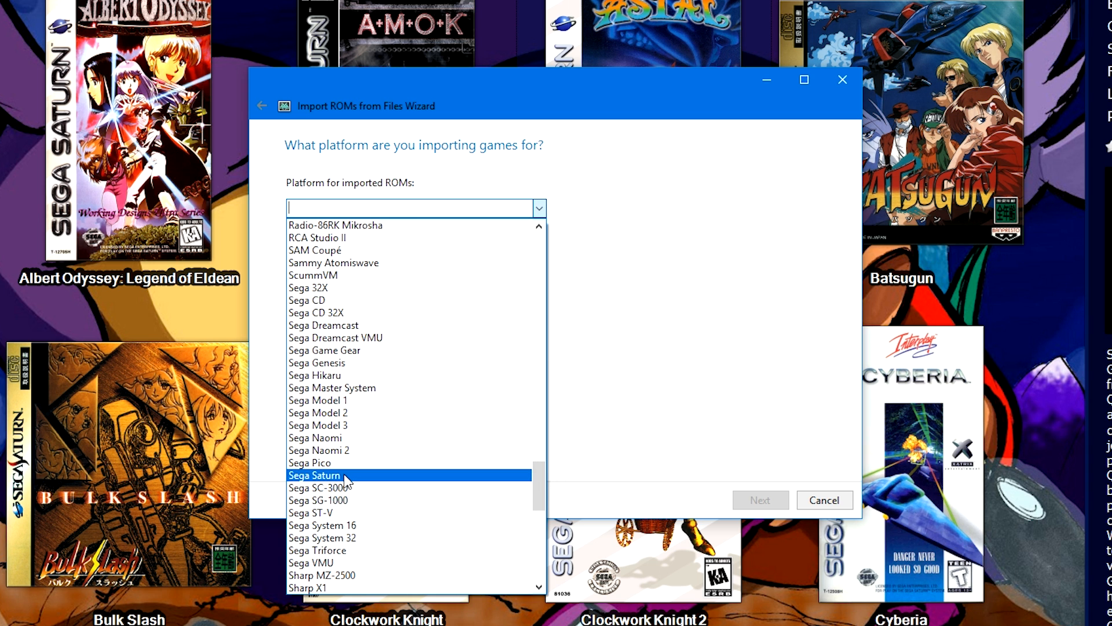
left_click(345, 476)
left_click(749, 501)
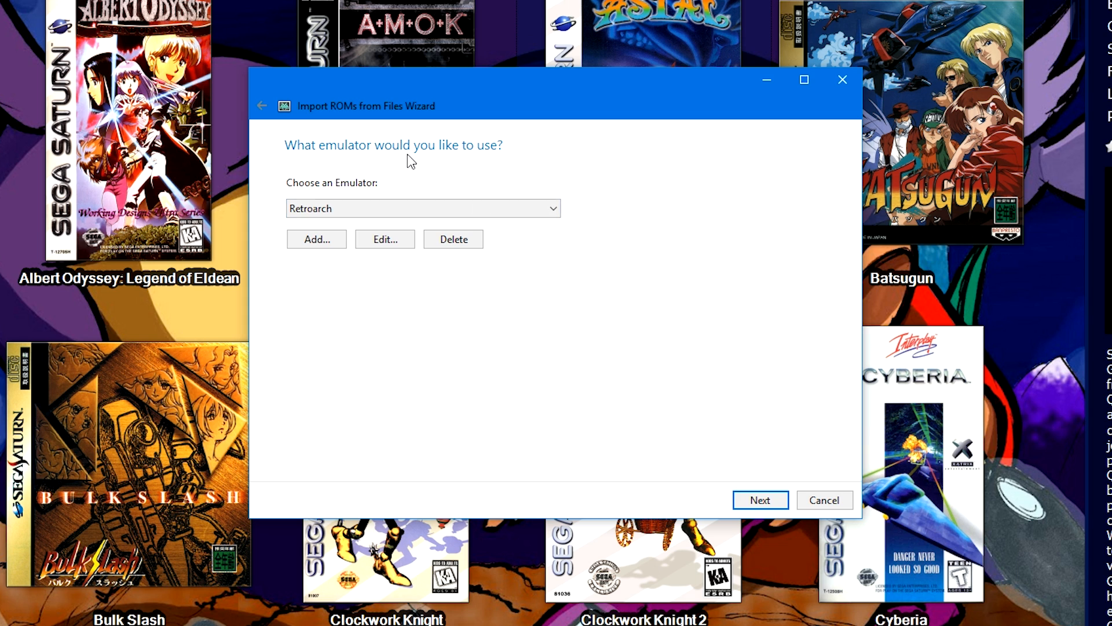
left_click(322, 213)
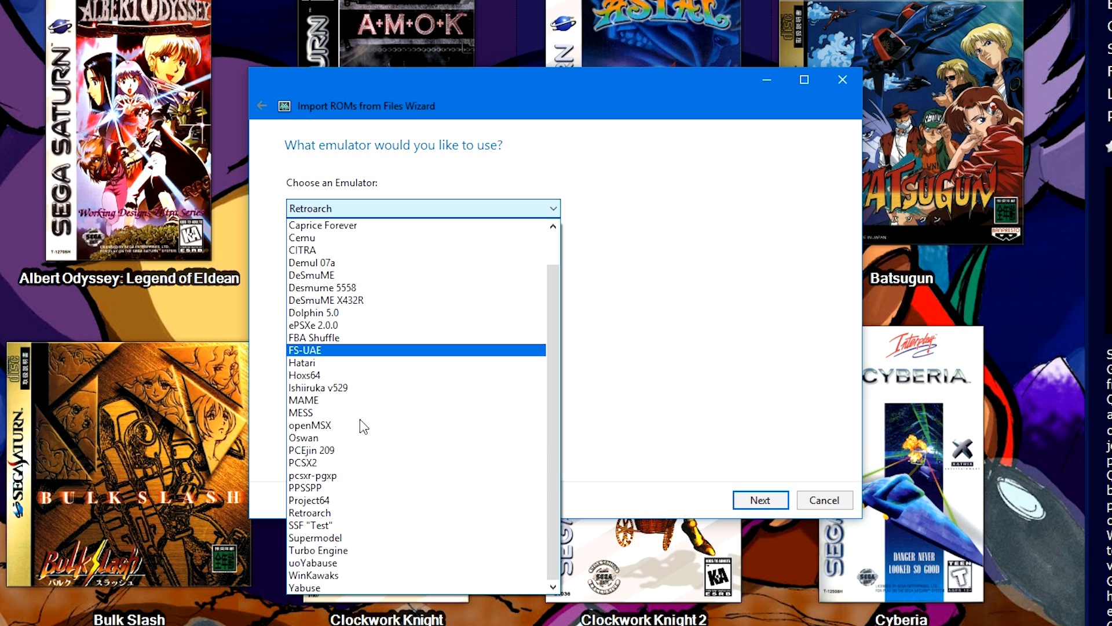
left_click(396, 174)
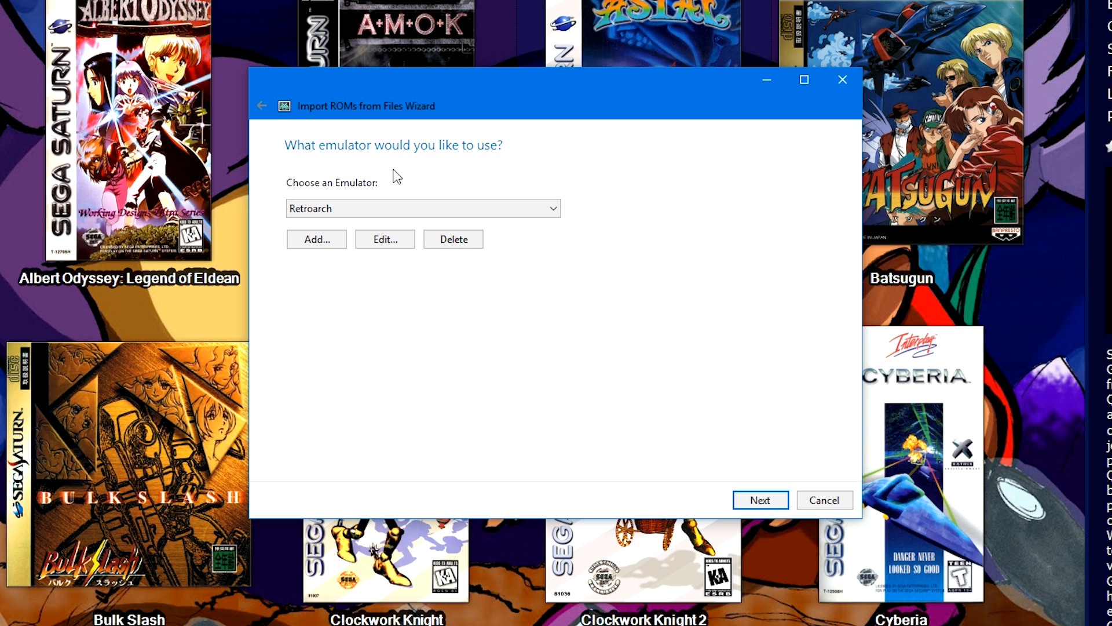
Step: Open Retroarch's emulator settings and follow its download link to the nightly/windows/x86_64 folder on buildbot.libretro.com
left_click(318, 239)
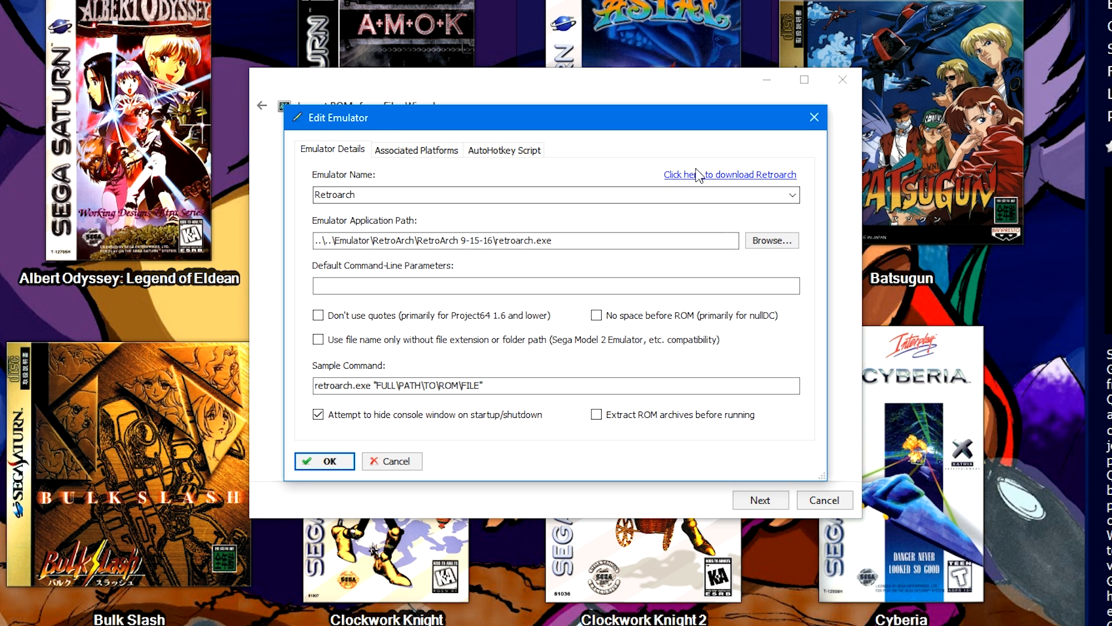
left_click(727, 240)
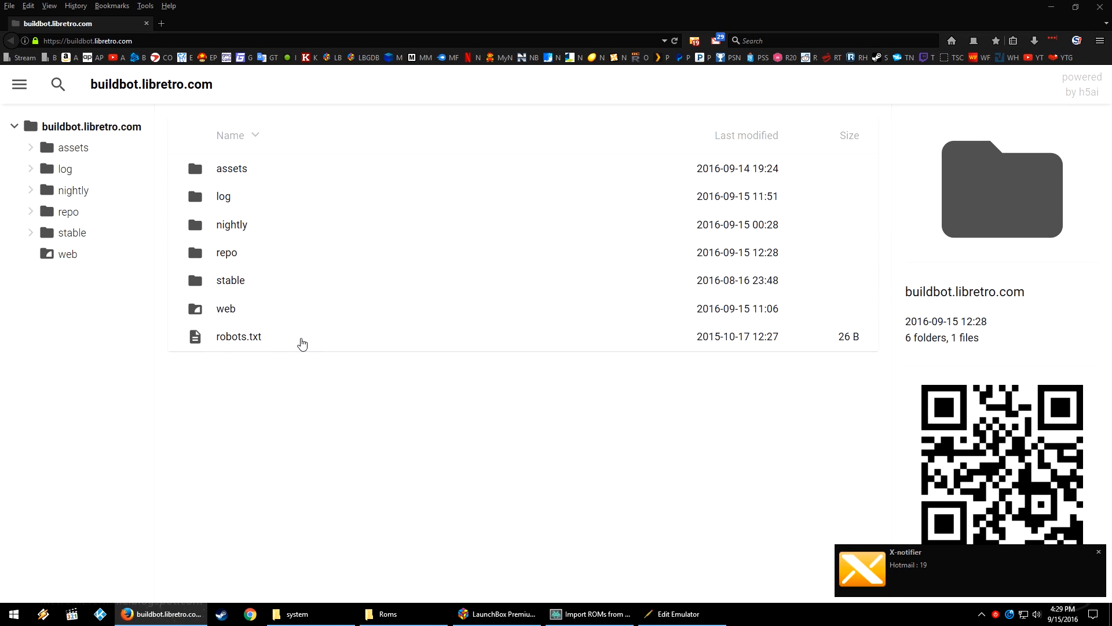
left_click(70, 191)
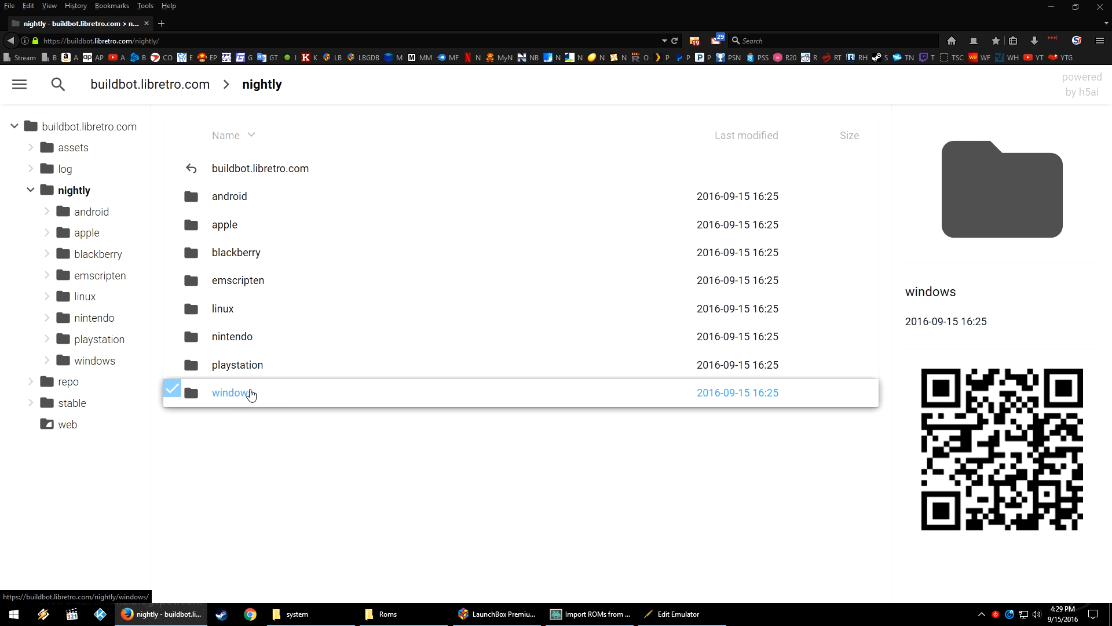
left_click(251, 394)
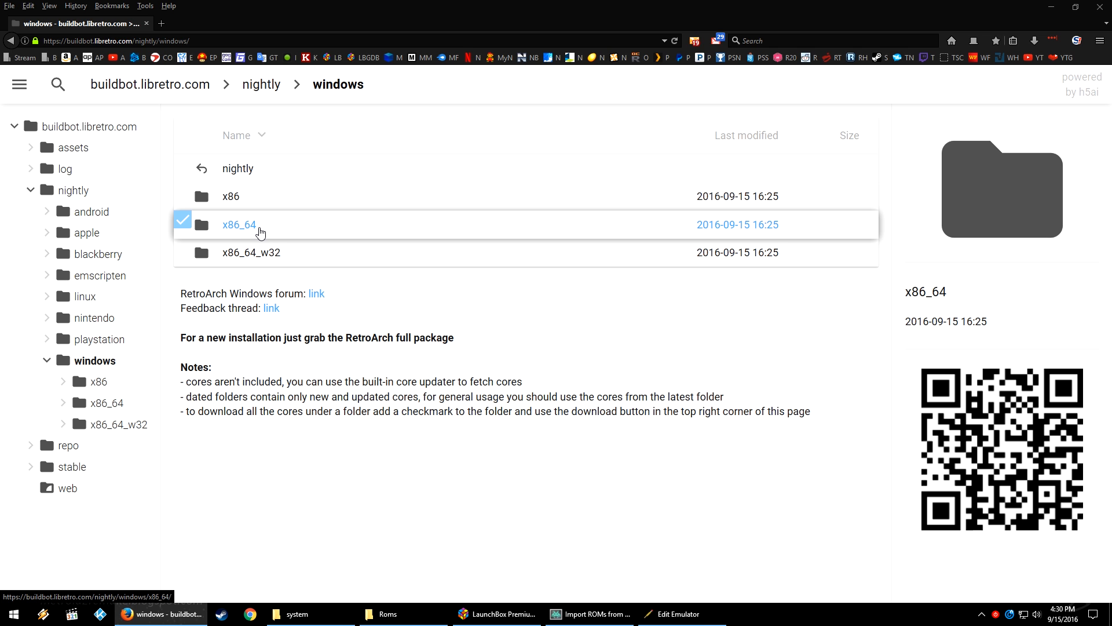
left_click(260, 226)
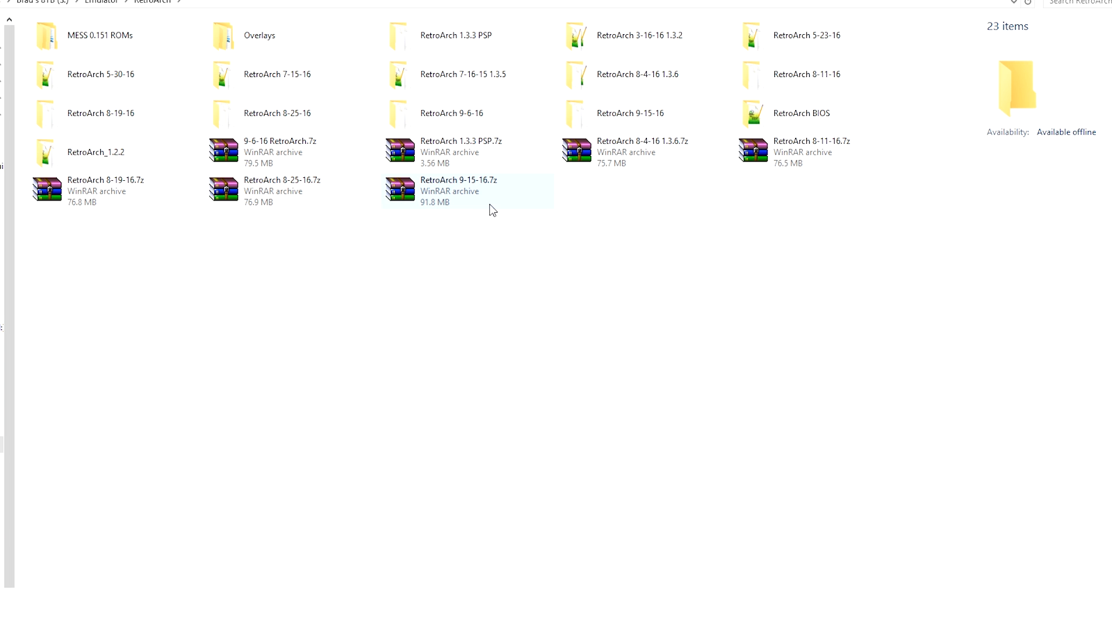
Step: Bring up the extraction options for RetroArch 9-15-16.7z in the Emulator\RetroArch folder and dismiss them without extracting
left_click(489, 204)
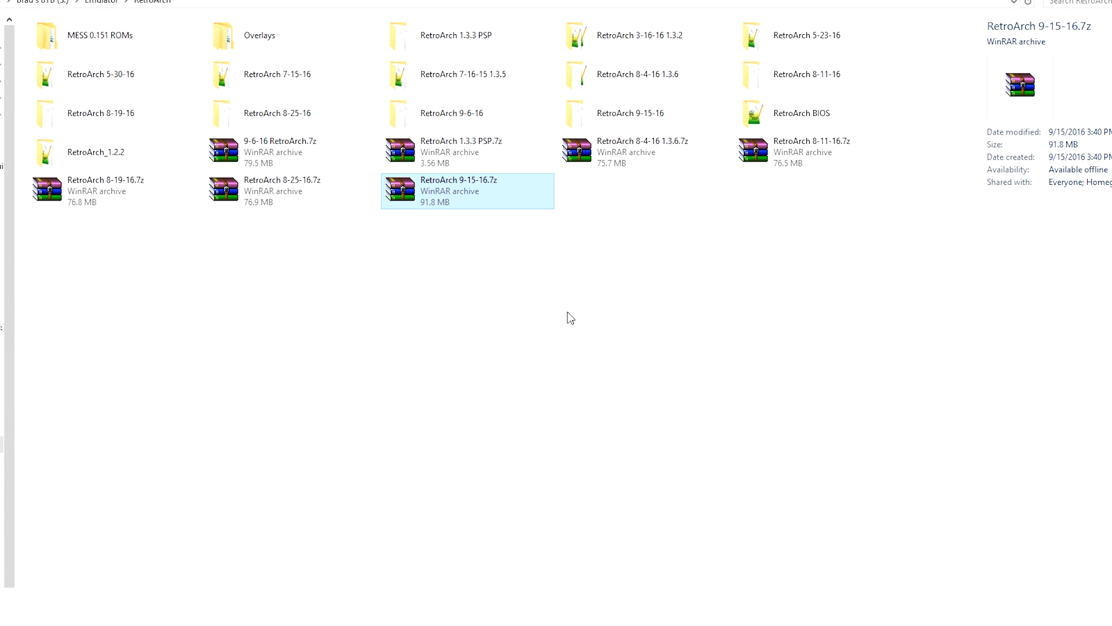
right_click(457, 187)
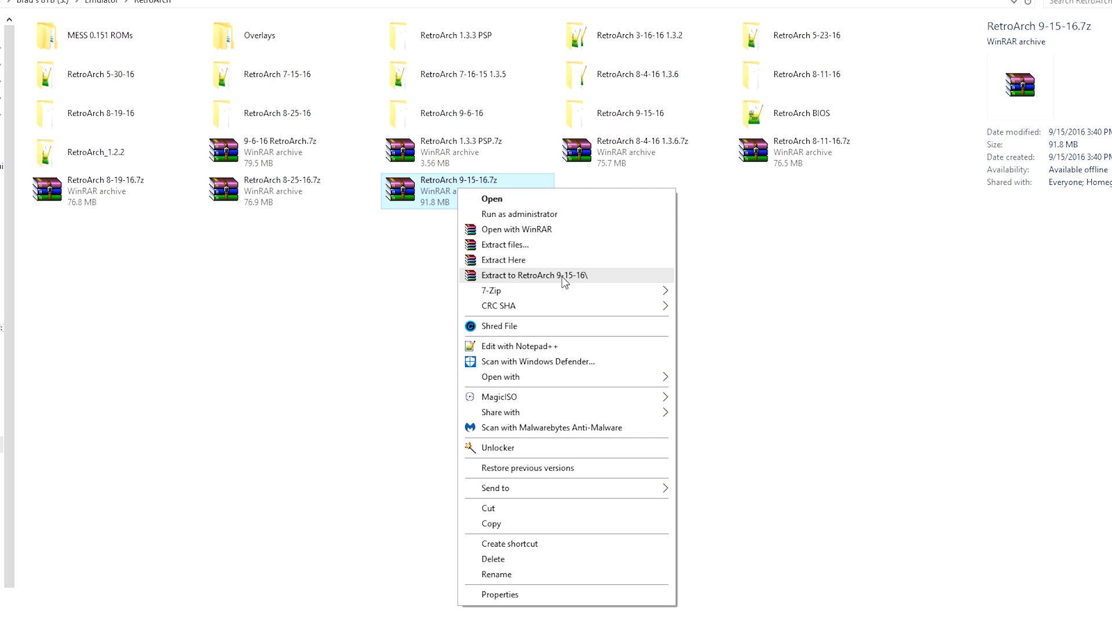
left_click(636, 186)
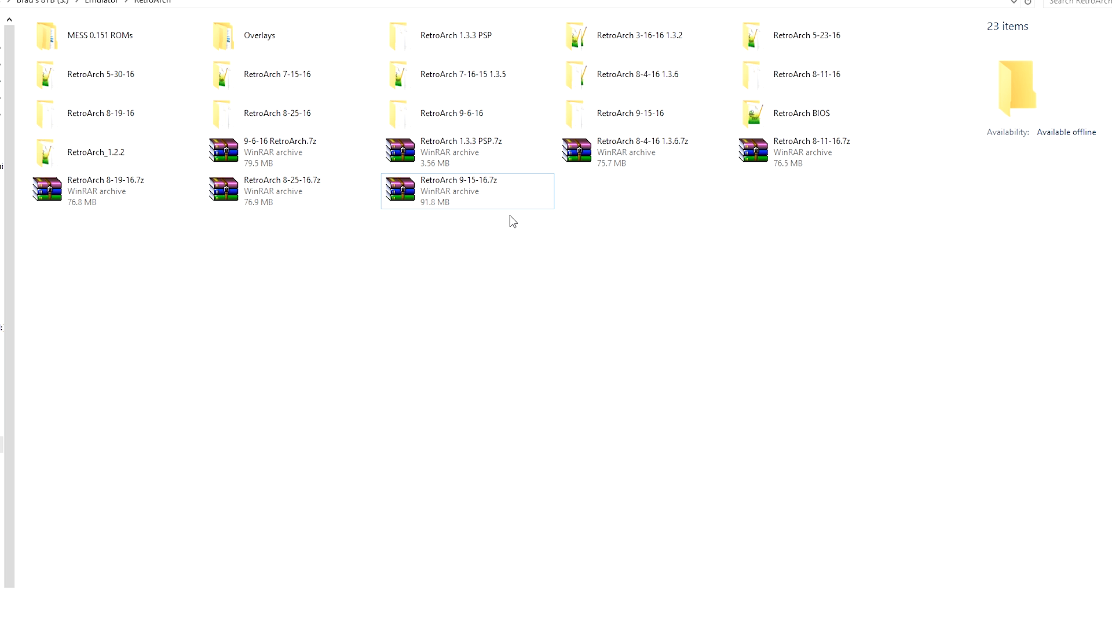
Step: In the RetroArch 9-6-16 folder, select system, config, cores and retroarch.cfg, and return to the parent folder to open RetroArch 9-15-16
double_click(468, 117)
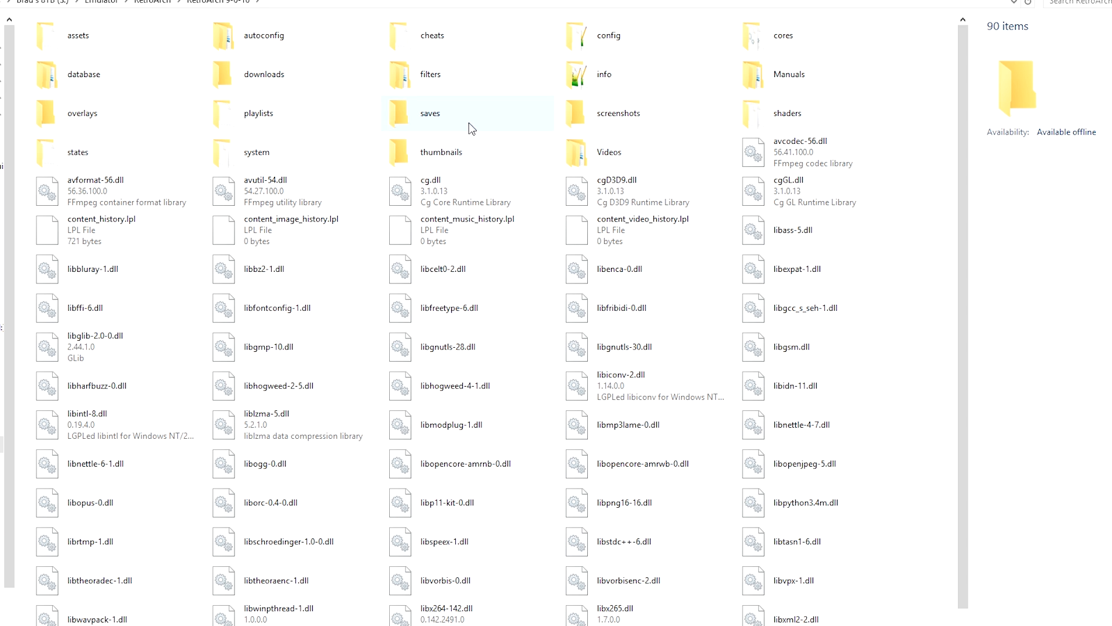
left_click(305, 154)
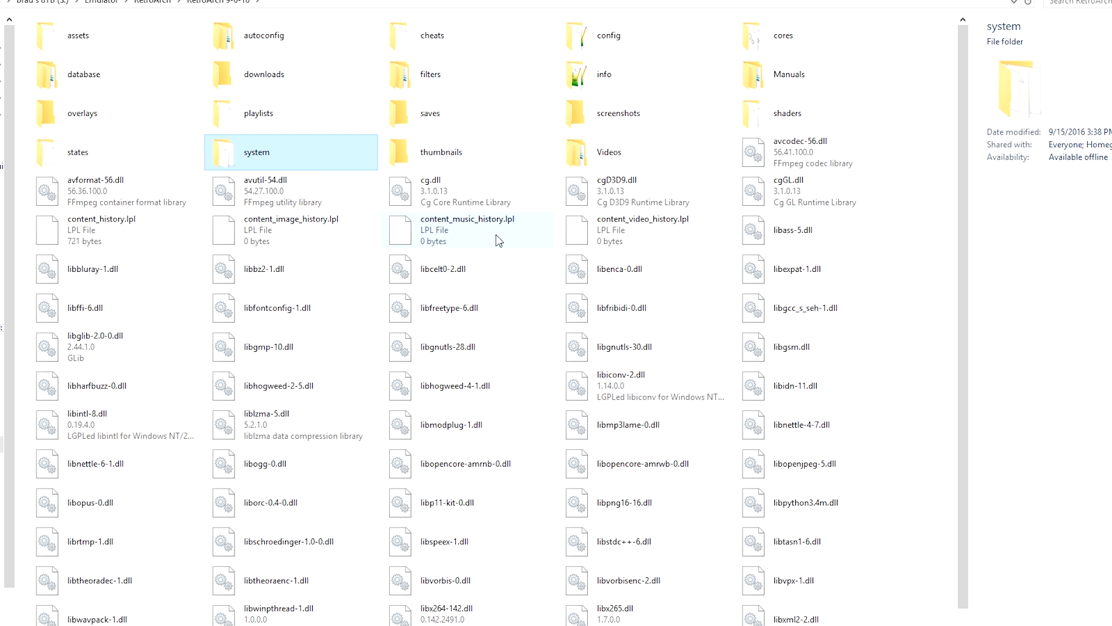
left_click(642, 44, "ctrl")
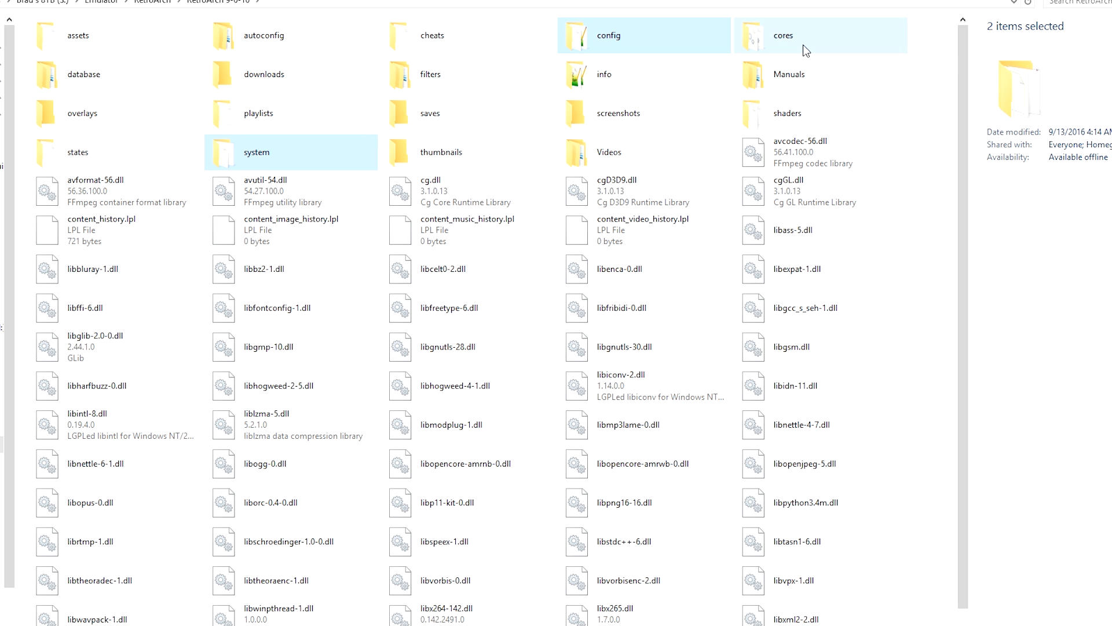
left_click(779, 36, "ctrl")
scroll(683, 446, "down", 1)
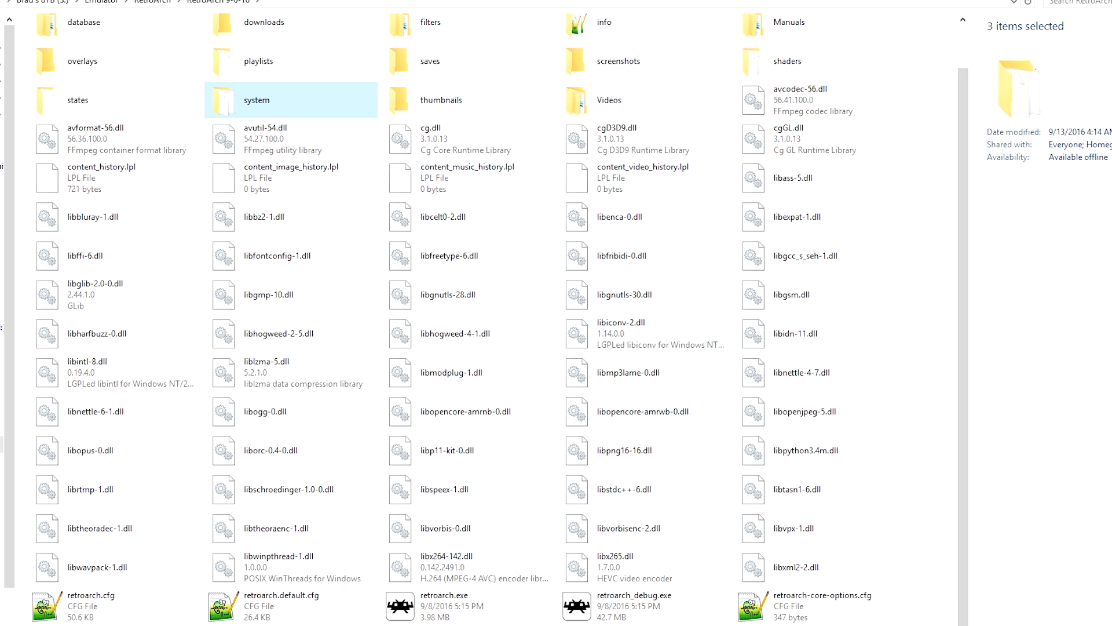
left_click(140, 620, "ctrl")
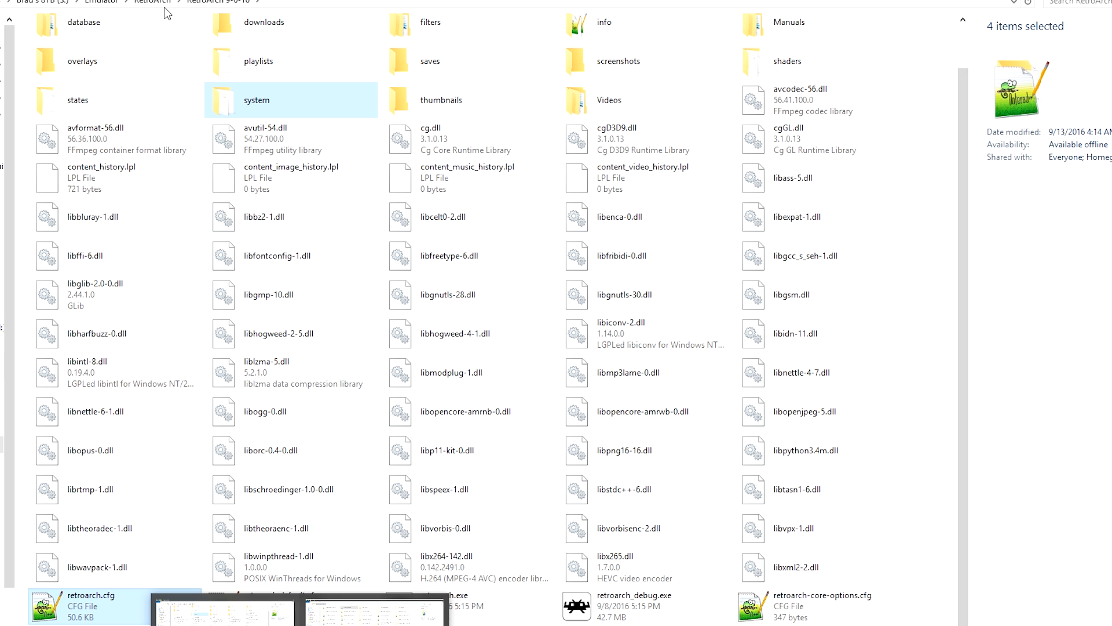
key("alt+Up")
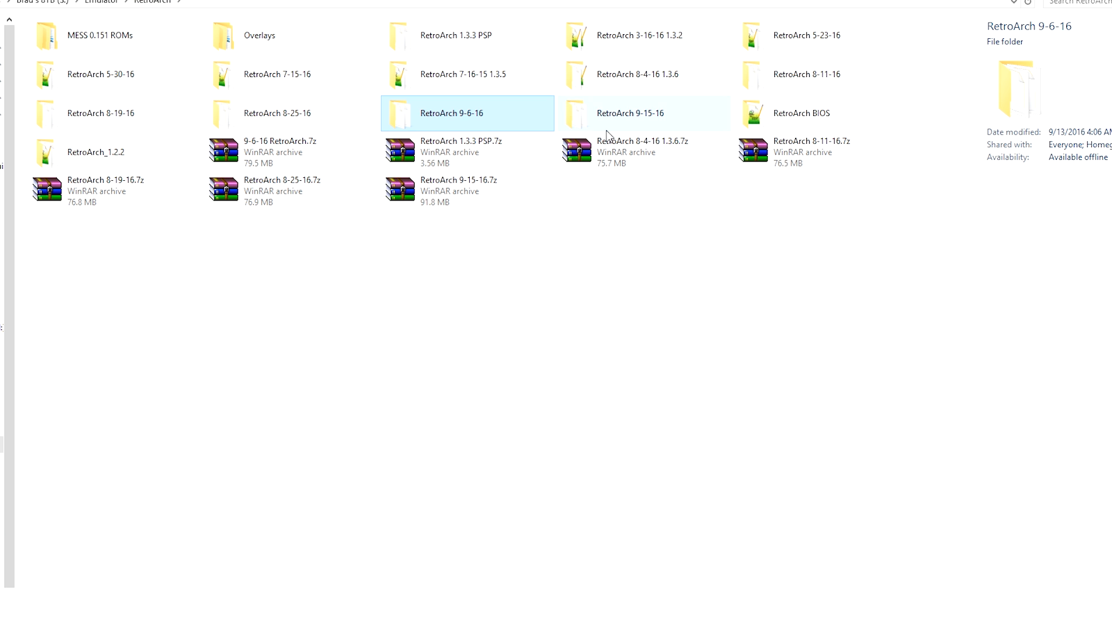
double_click(608, 131)
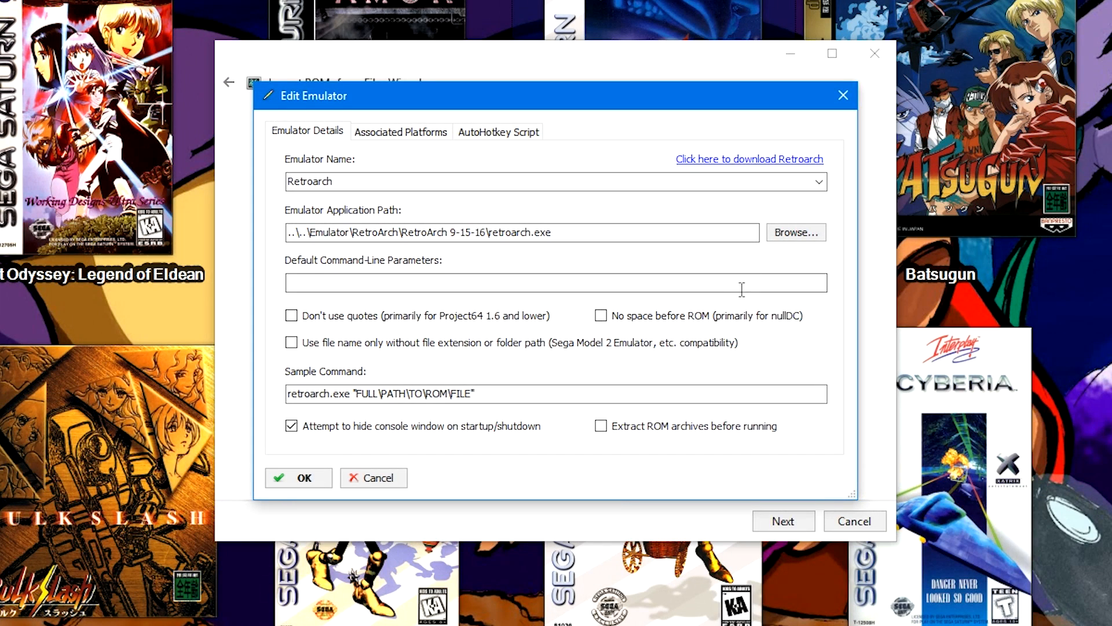
Step: In LaunchBox, set Retroarch's application path to retroarch.exe in the RetroArch 9-15-16 folder
left_click(793, 232)
scroll(764, 383, "down", 2)
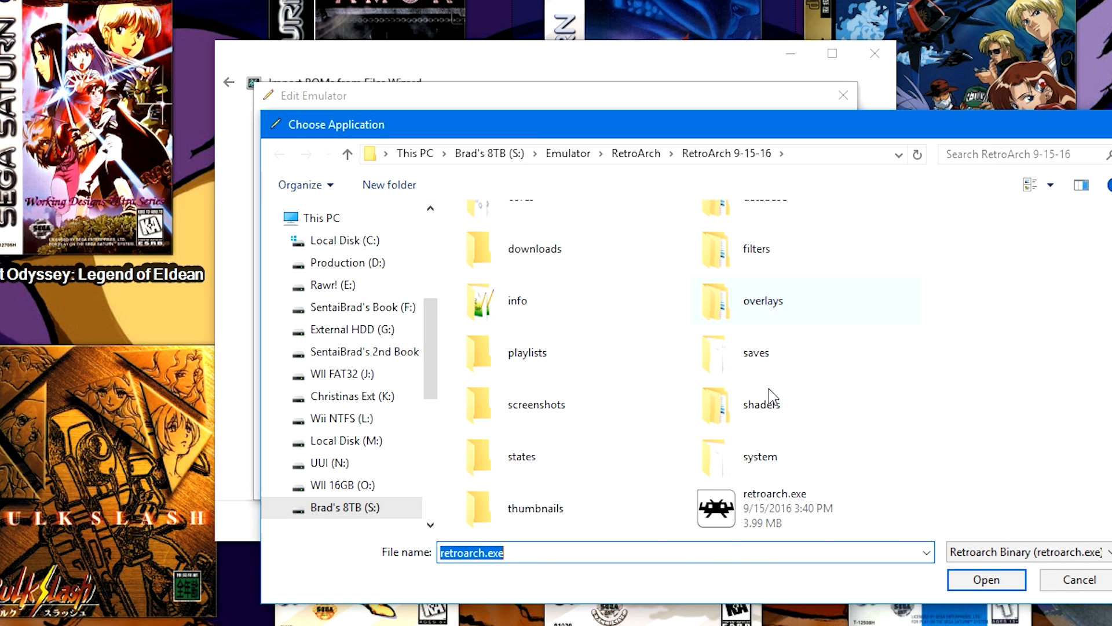
double_click(759, 500)
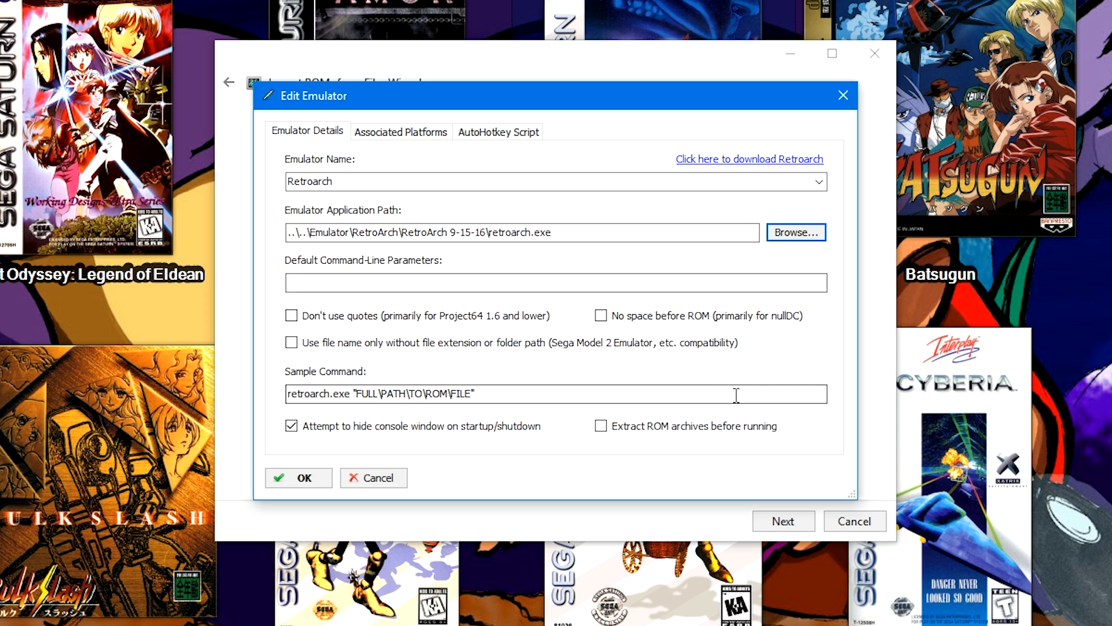
Step: Review Retroarch's associated platforms, locating the Sega Saturn entry and the blank row for adding a new platform
left_click(406, 134)
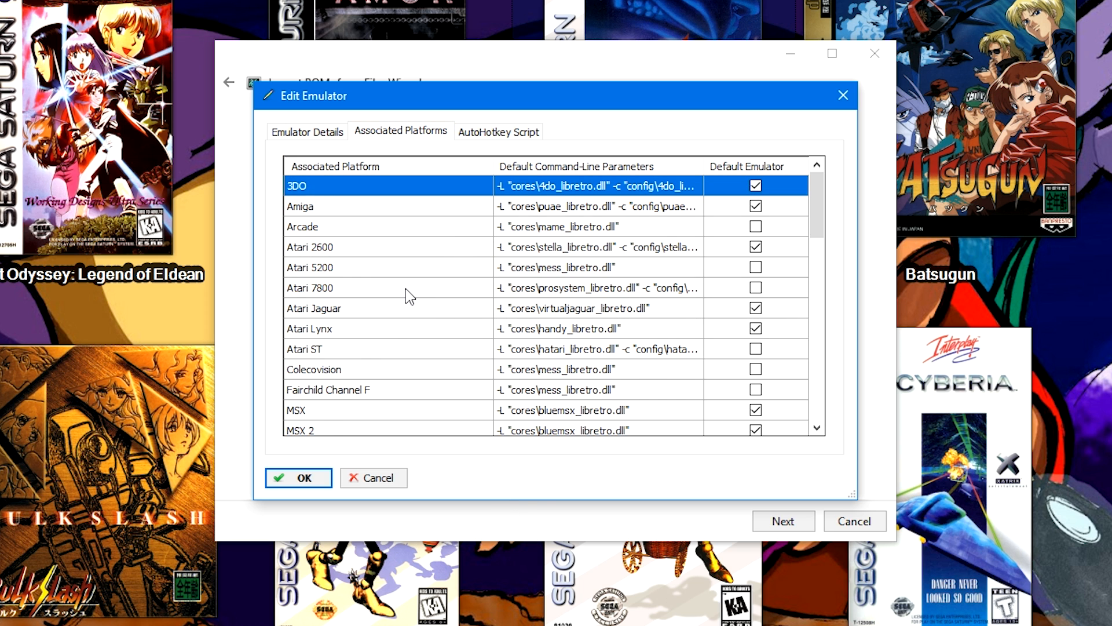
scroll(410, 295, "down", 12)
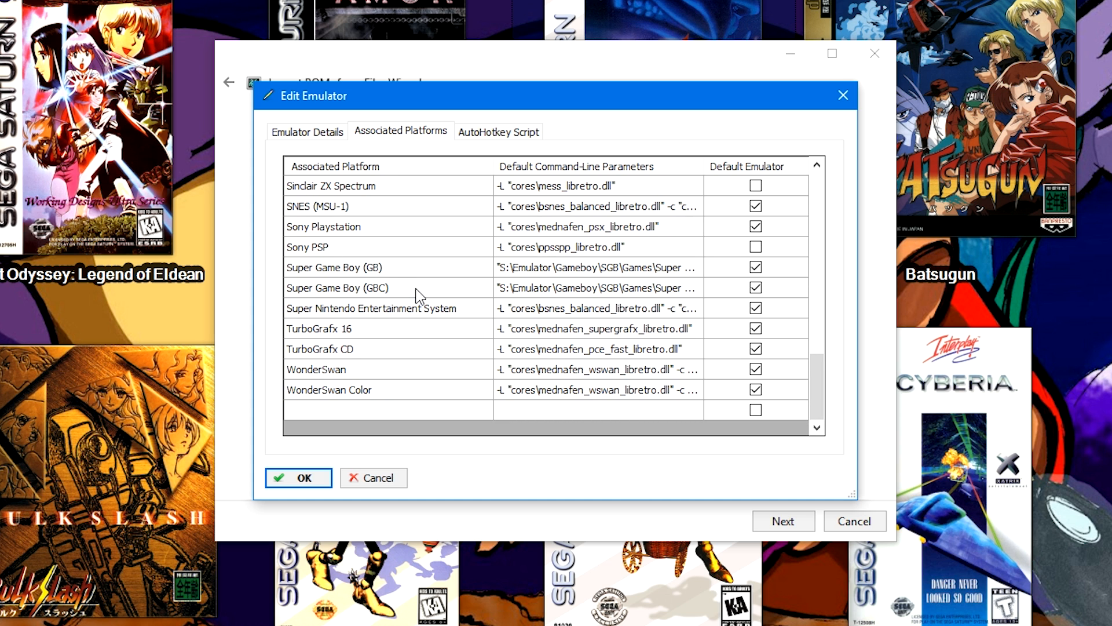
scroll(414, 295, "up", 3)
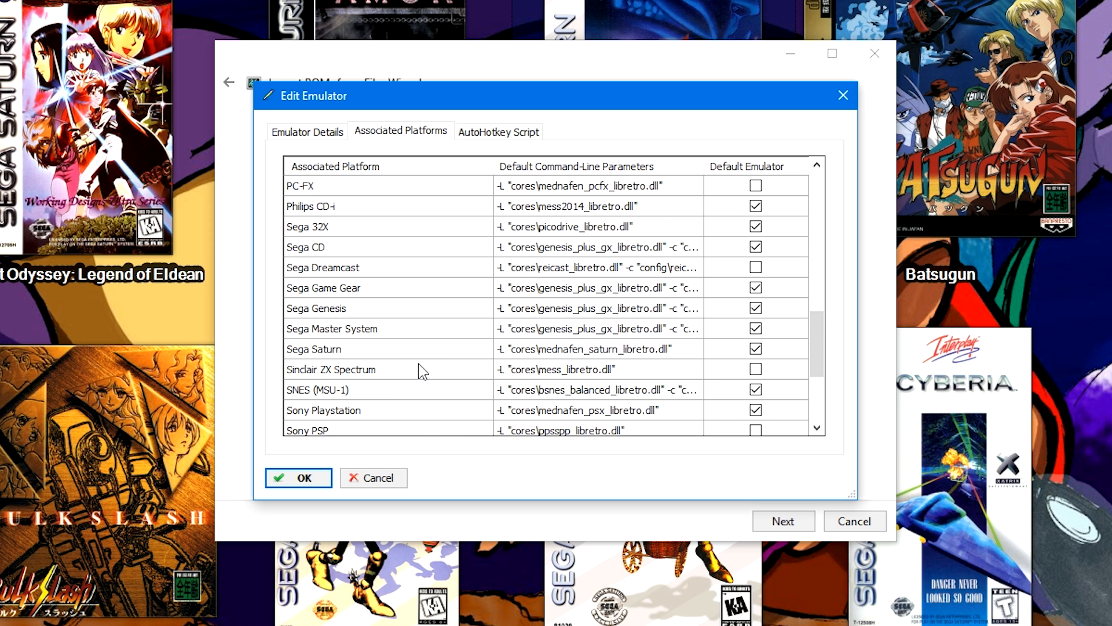
left_click(431, 351)
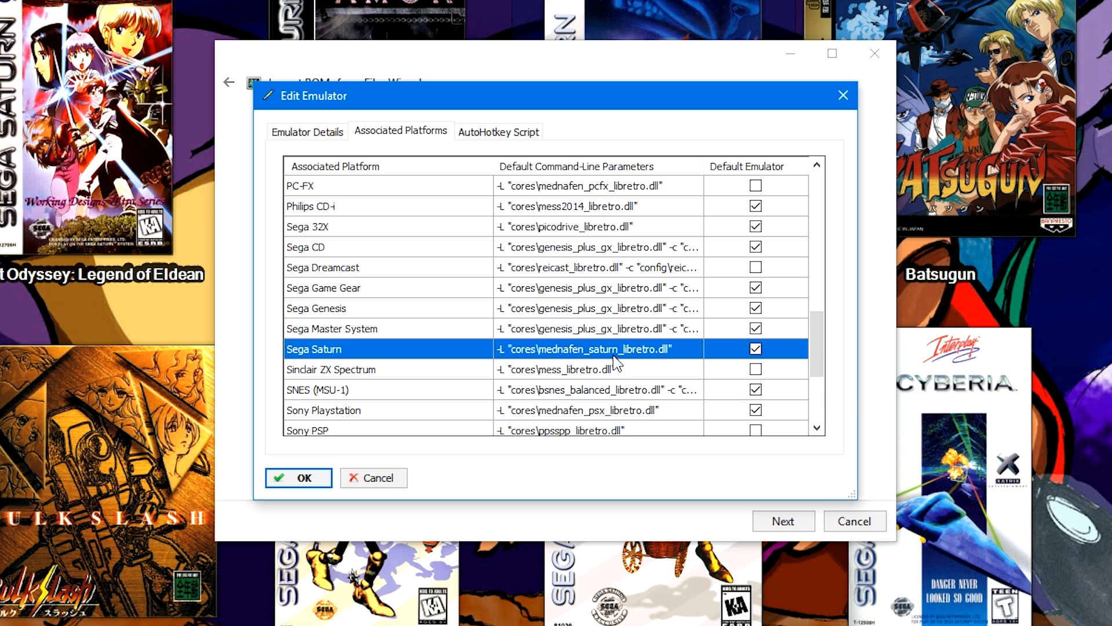
scroll(614, 364, "down", 3)
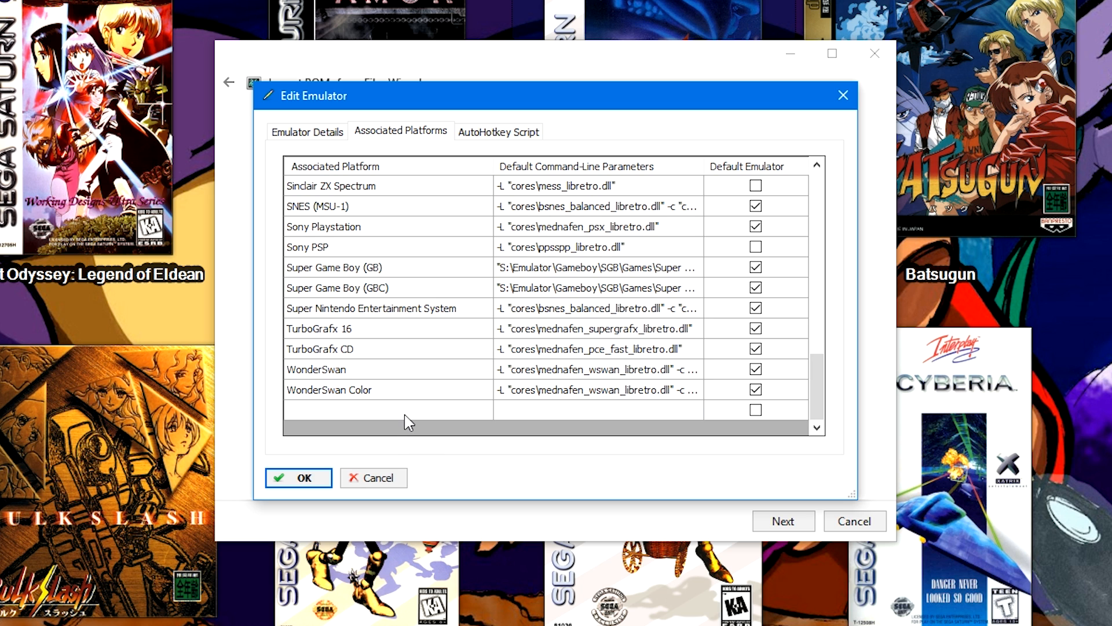
left_click(405, 412)
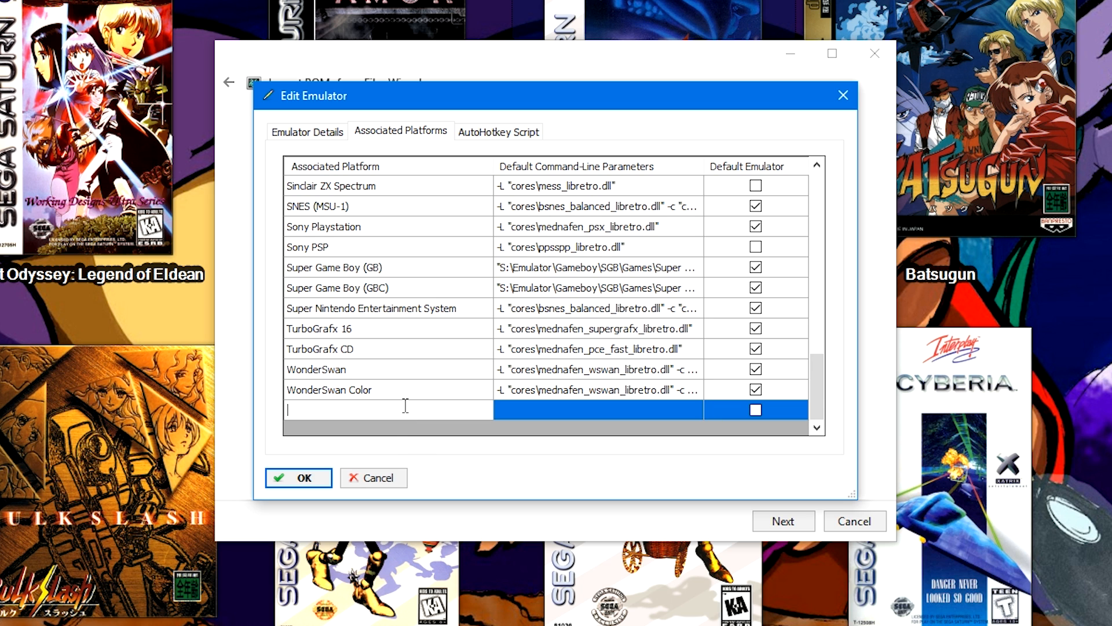
scroll(404, 410, "up", 4)
scroll(405, 415, "down", 4)
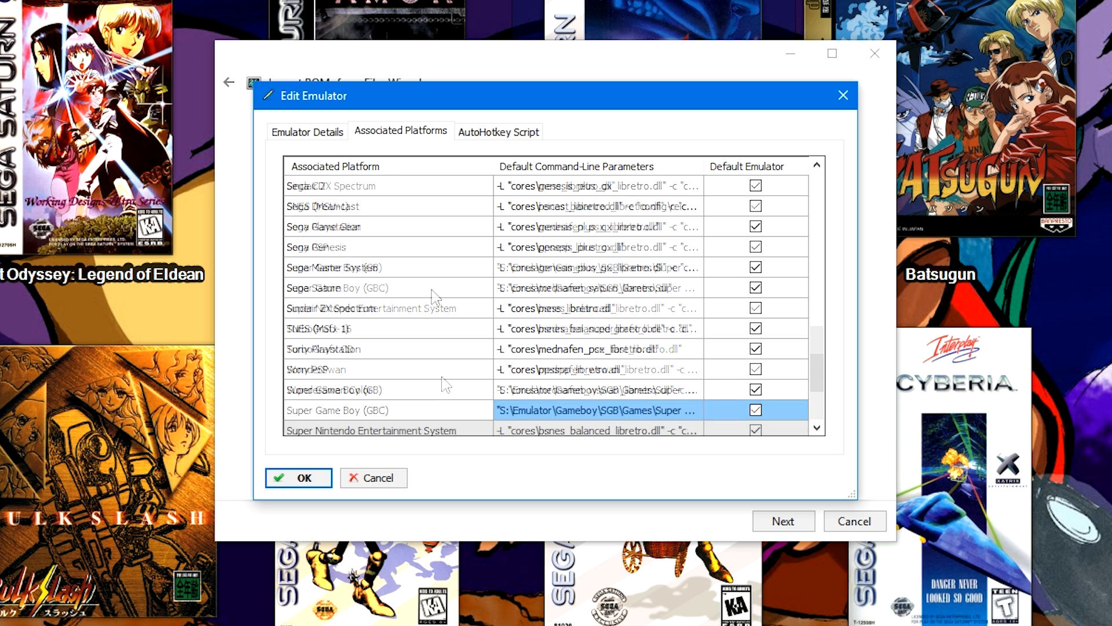
Step: Check Sega Saturn's core parameter -L "cores\mednafen_saturn_libretro.dll", keep Retroarch as its default emulator, and accept the emulator settings
left_click(435, 287)
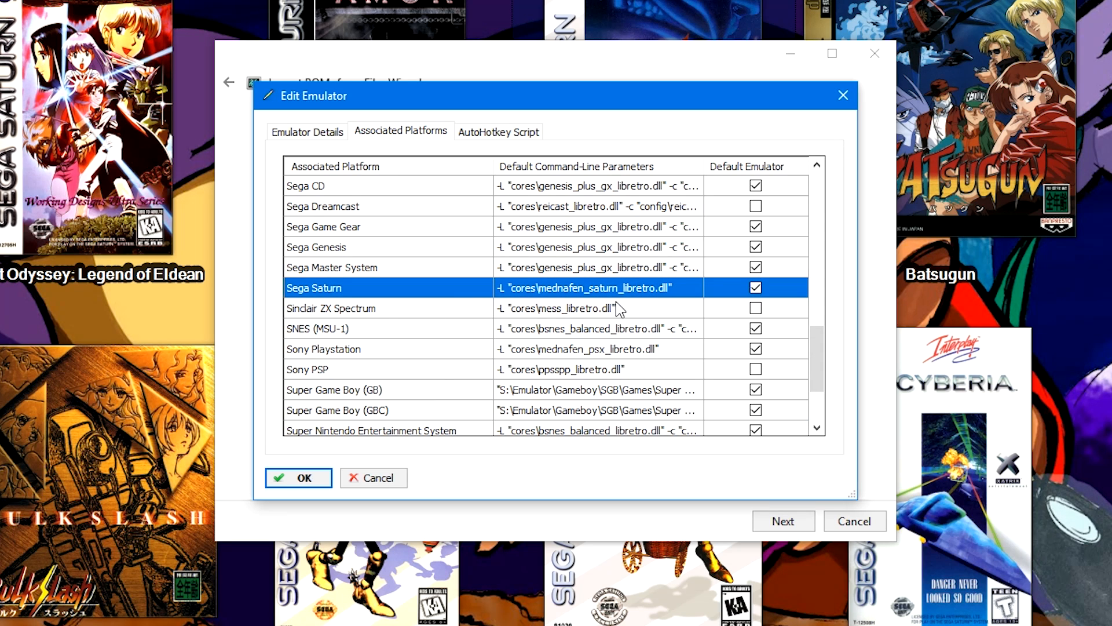
left_click(682, 292)
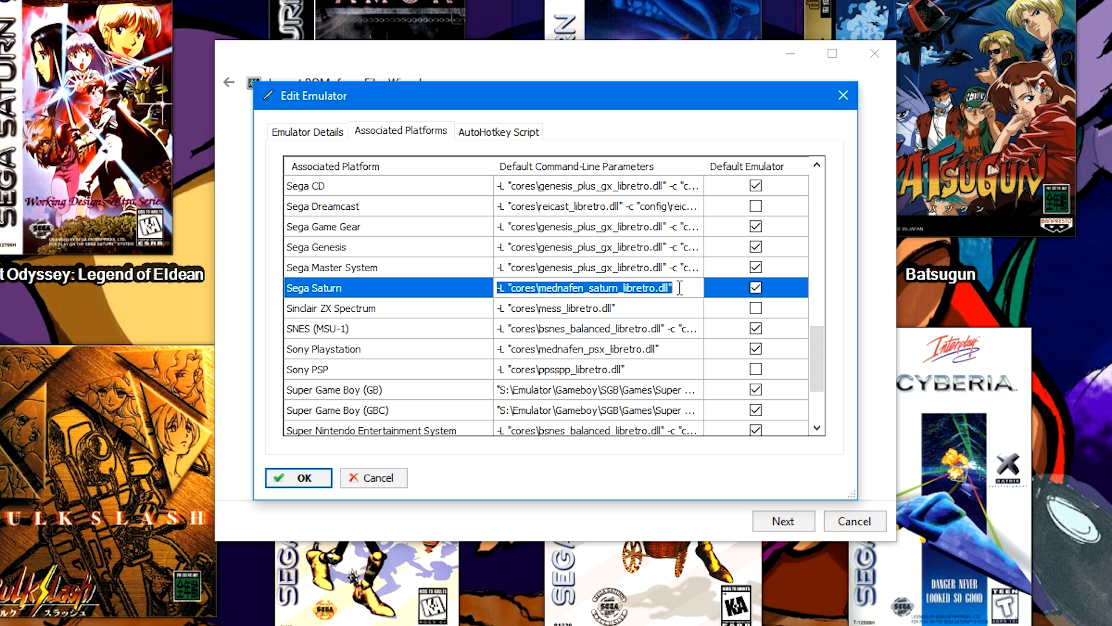
left_click(679, 289)
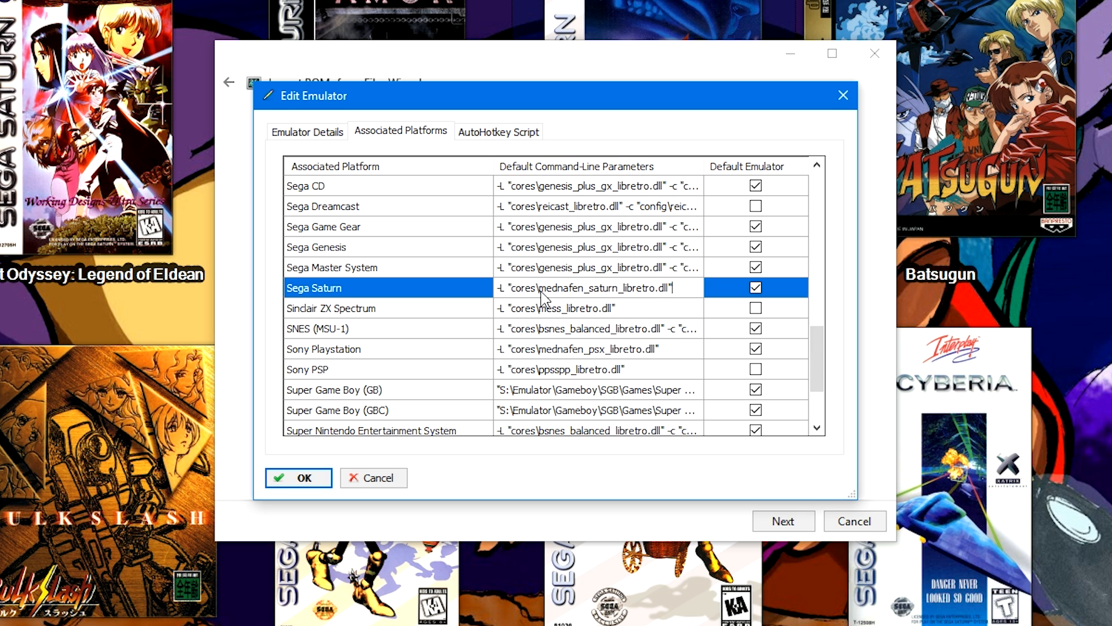
left_click_drag(541, 288, 651, 288)
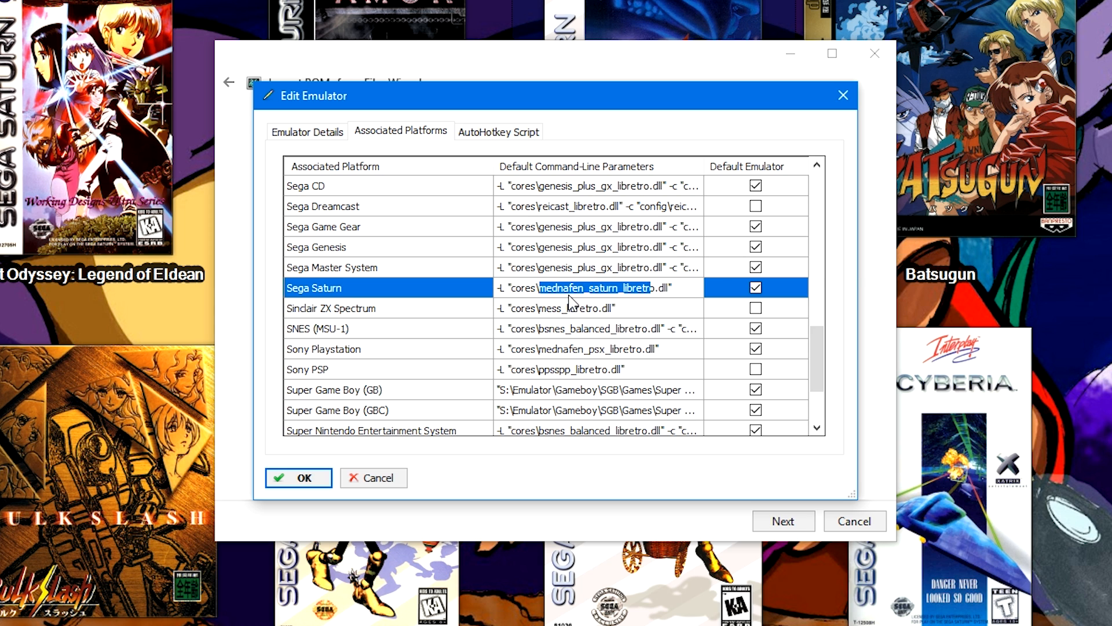
left_click(585, 289)
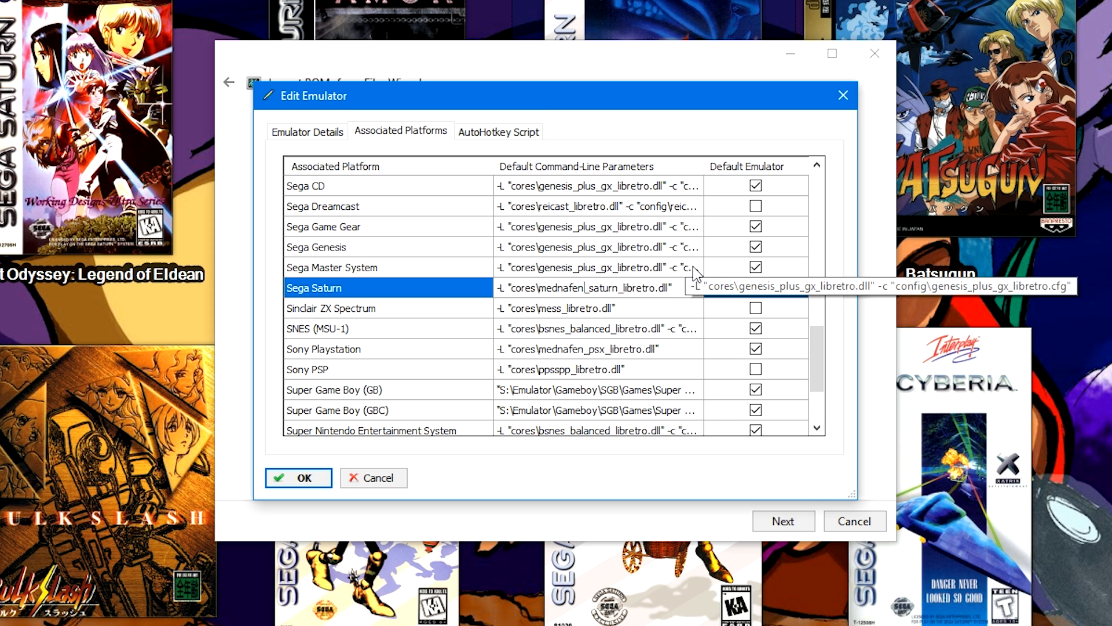
left_click(511, 288)
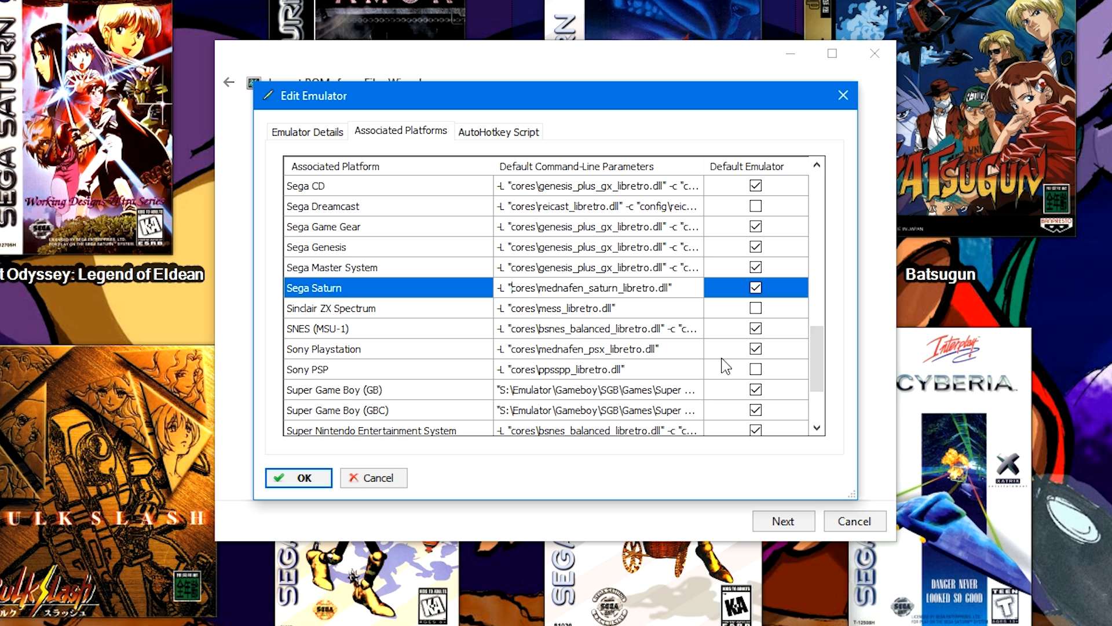
left_click(779, 291)
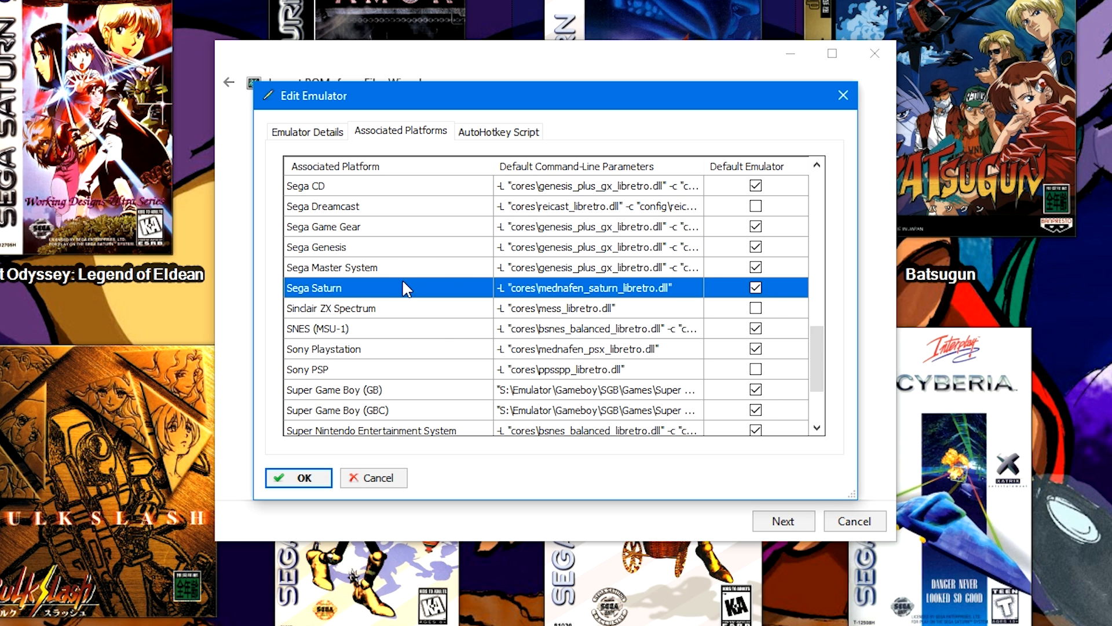
left_click(300, 476)
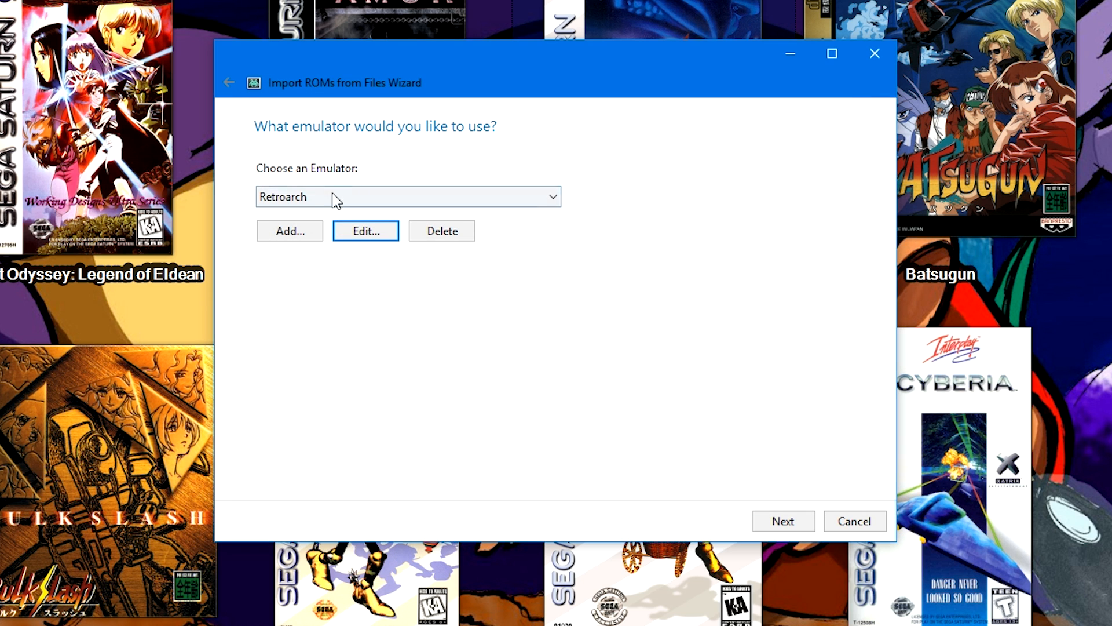
Step: Continue with Retroarch, use the ROM files in their current location, and accept metadata search from the LaunchBox Games Database only
left_click(768, 524)
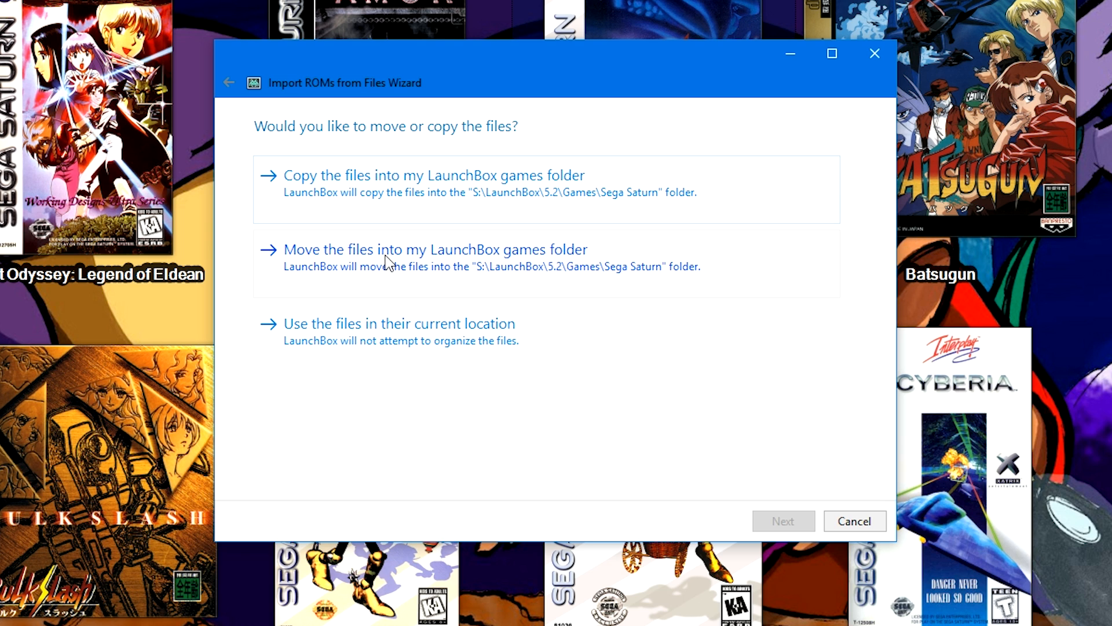
left_click(339, 350)
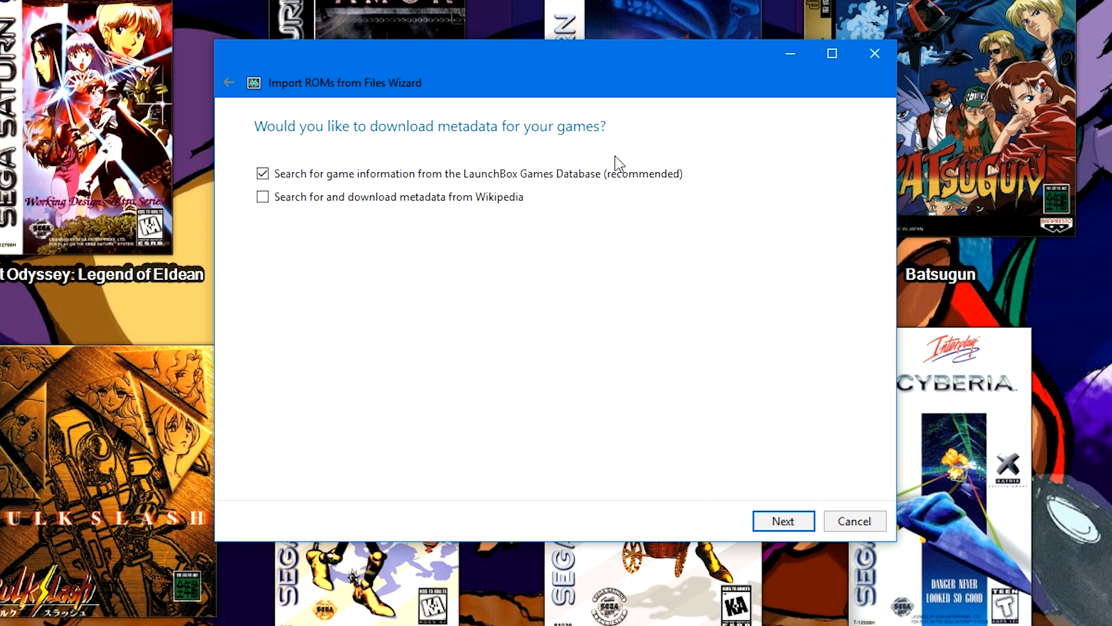
left_click(785, 523)
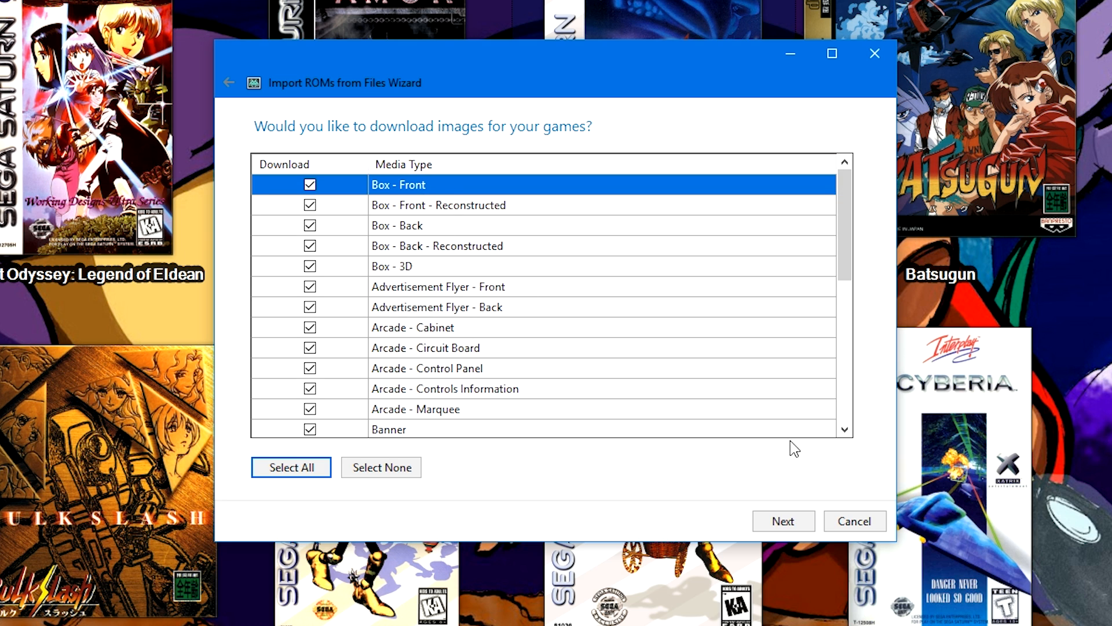
Step: Keep all image types and all EmuMovies media types selected for download, and use folder names instead of ROM file names for game titles
scroll(626, 301, "down", 6)
left_click(757, 520)
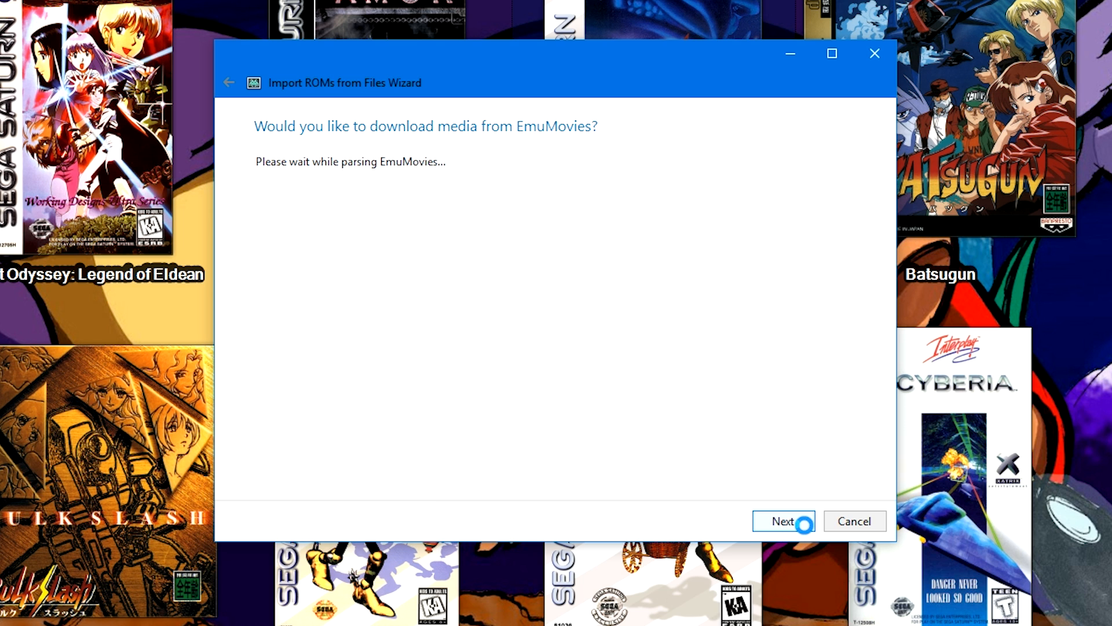
scroll(591, 417, "down", 5)
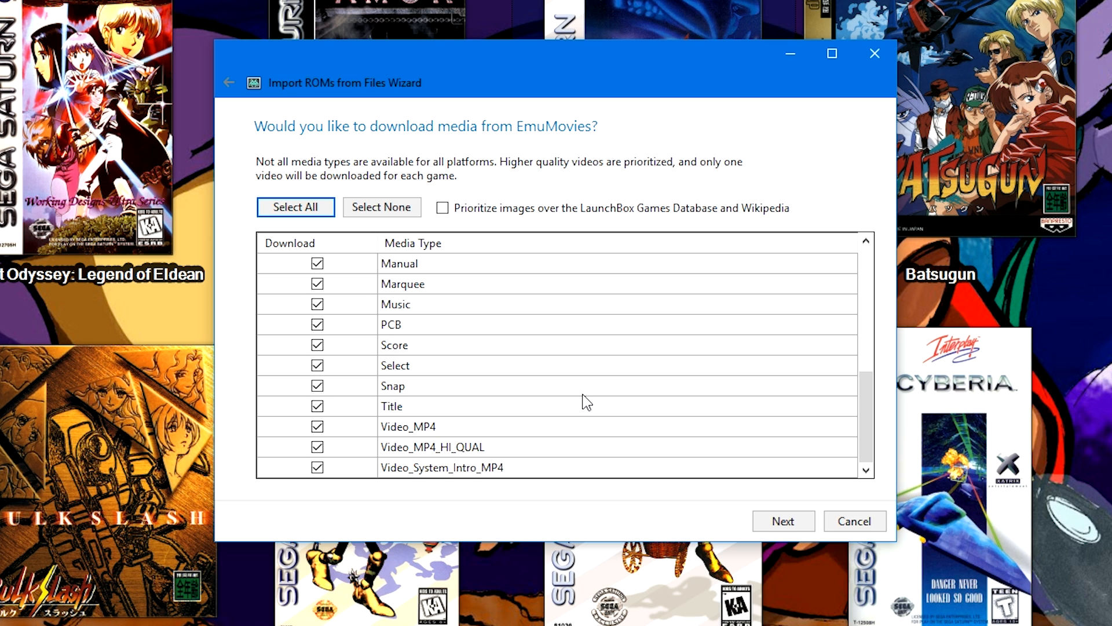
scroll(586, 401, "up", 5)
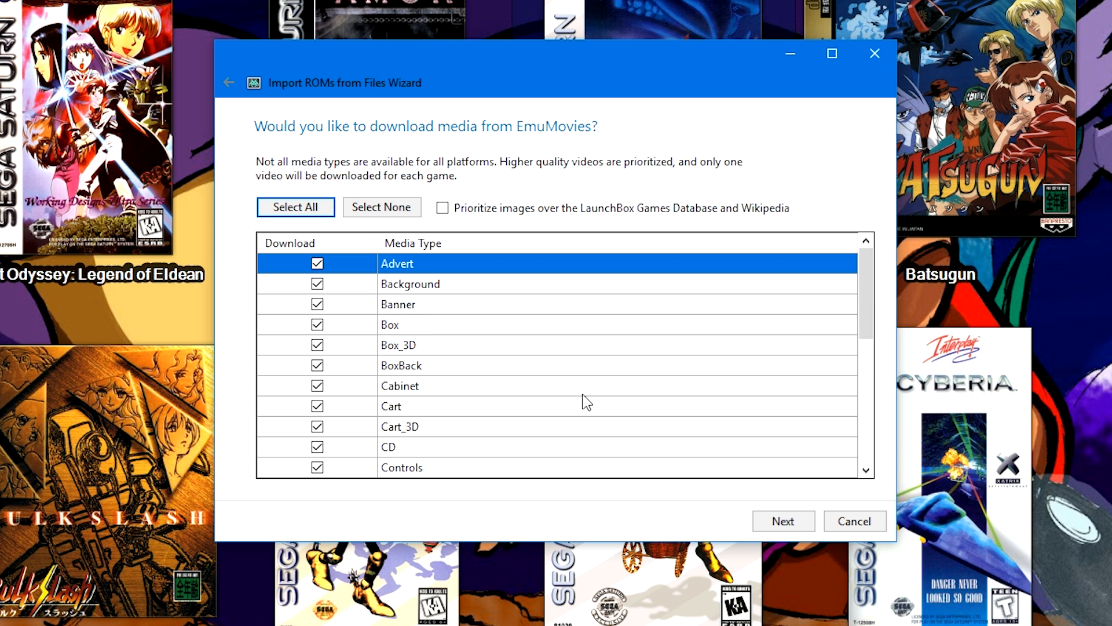
scroll(587, 401, "down", 5)
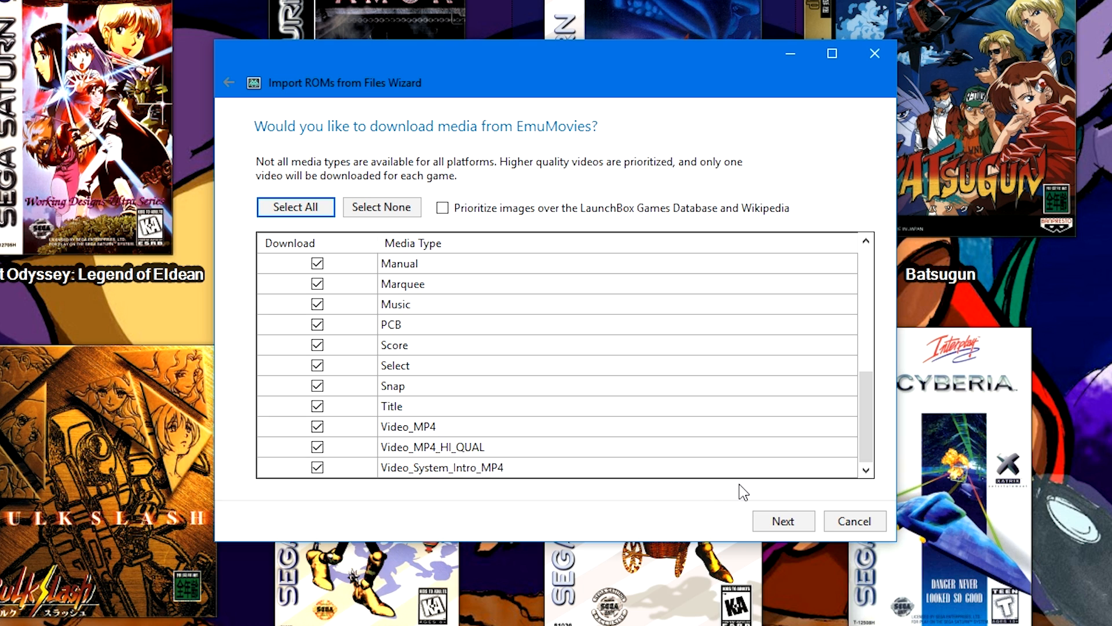
left_click(754, 521)
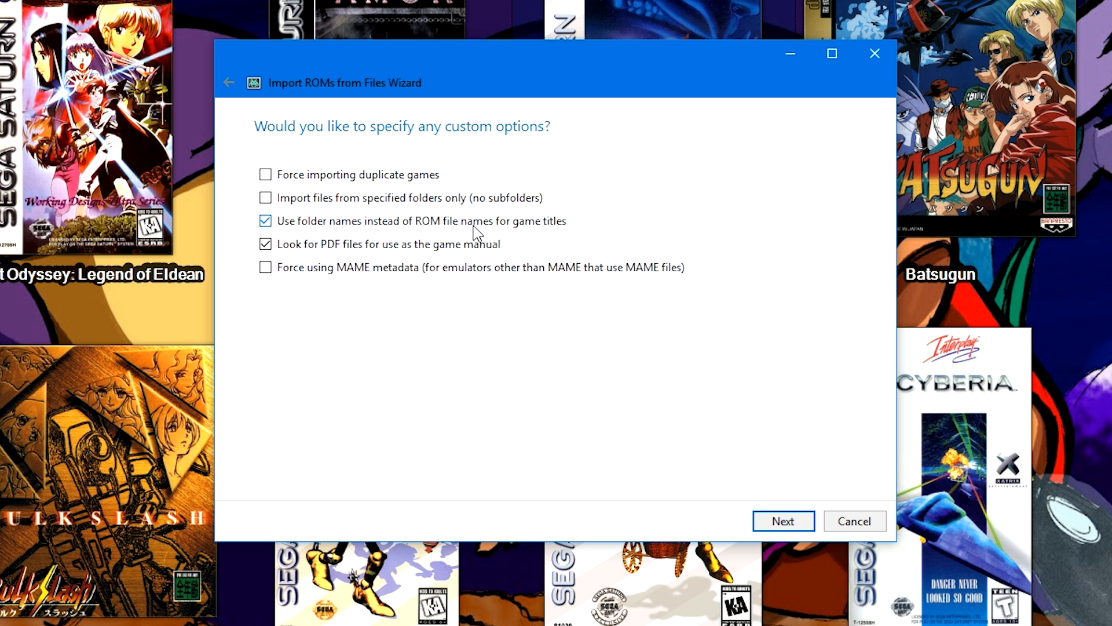
left_click(763, 522)
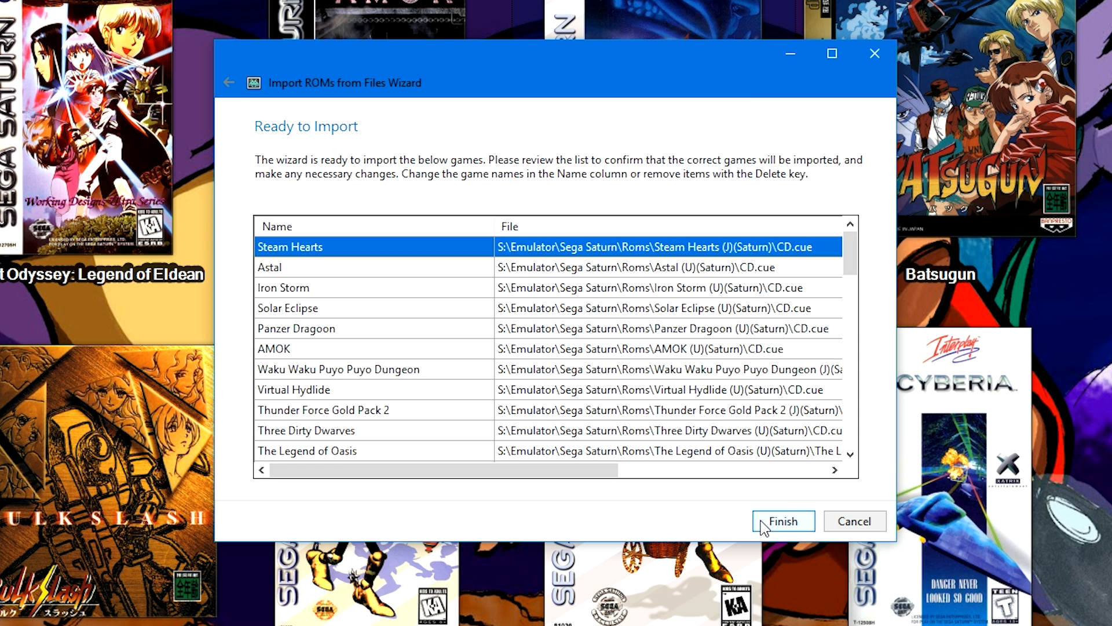
Step: Review the games ready to import and open the name of Shining Force III Premium for editing
left_click(322, 271)
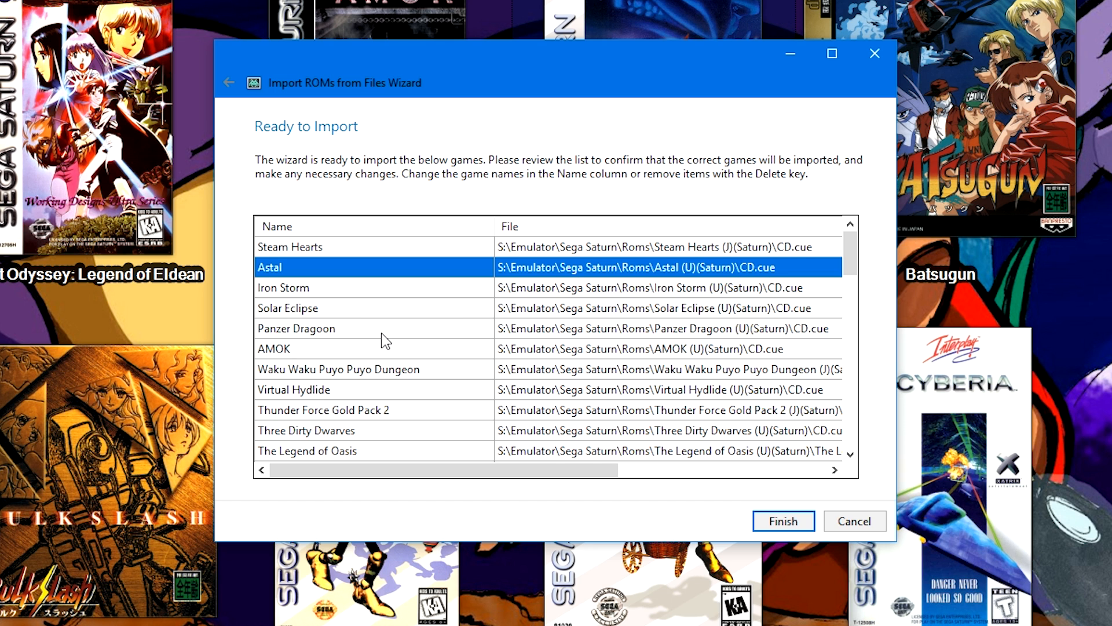
scroll(382, 333, "down", 15)
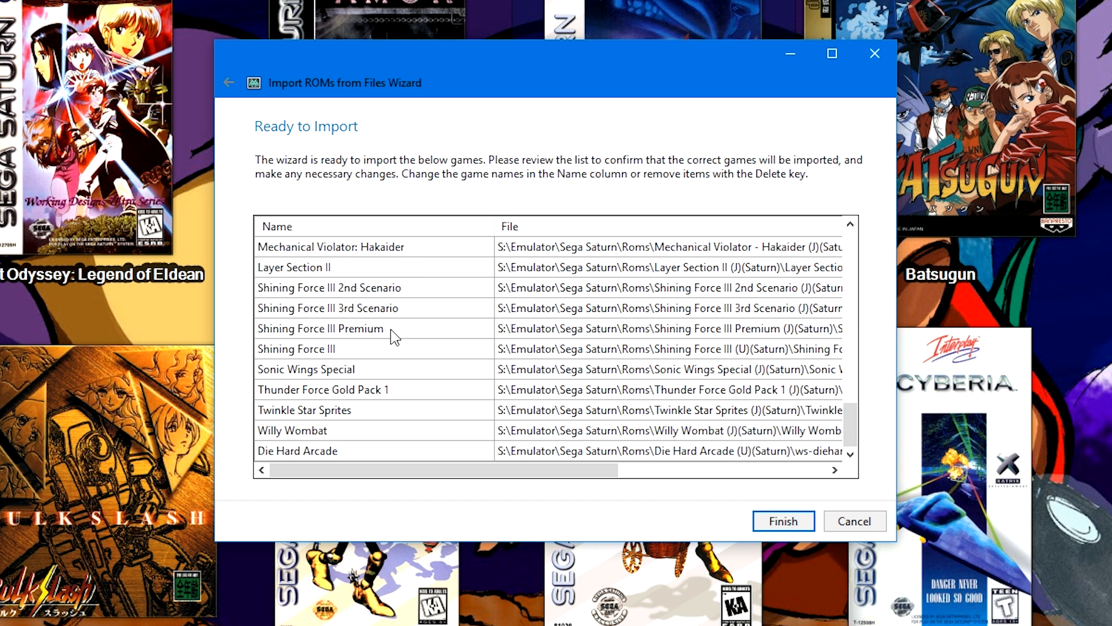
left_click(395, 327)
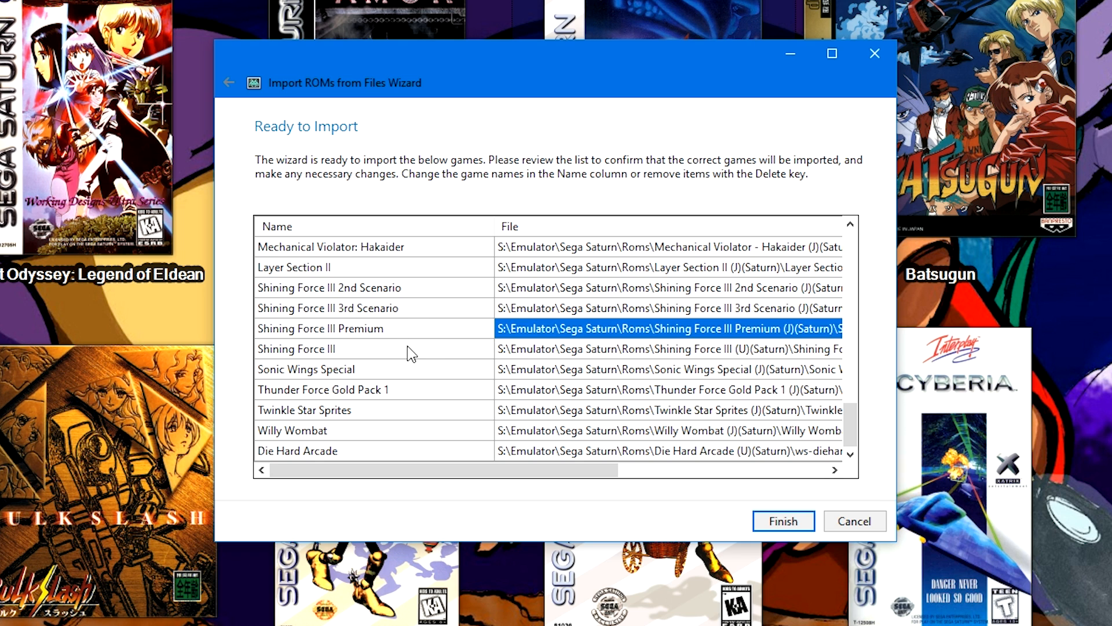
left_click(423, 325)
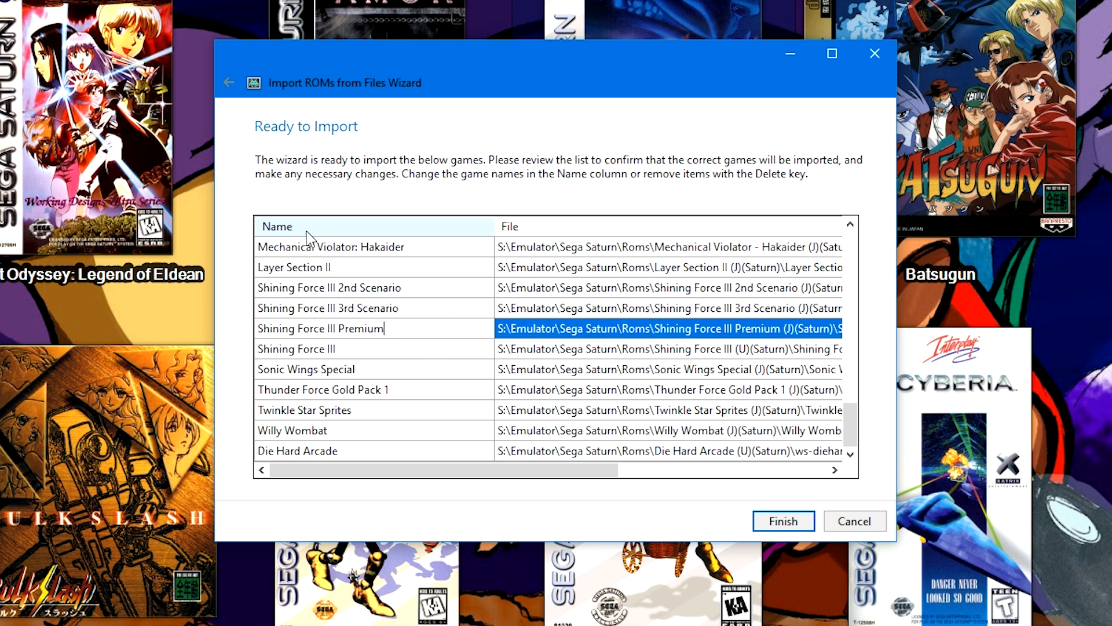
key("ctrl+a")
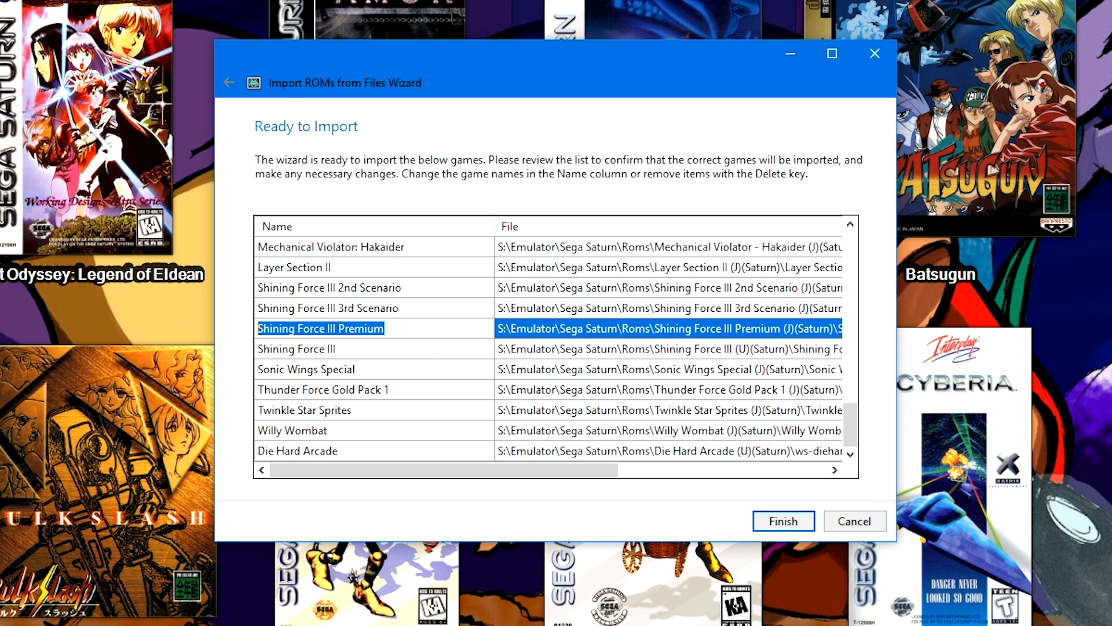
Step: Remove Shining Wisdom from the list of games to import and finish the import wizard
scroll(343, 412, "up", 10)
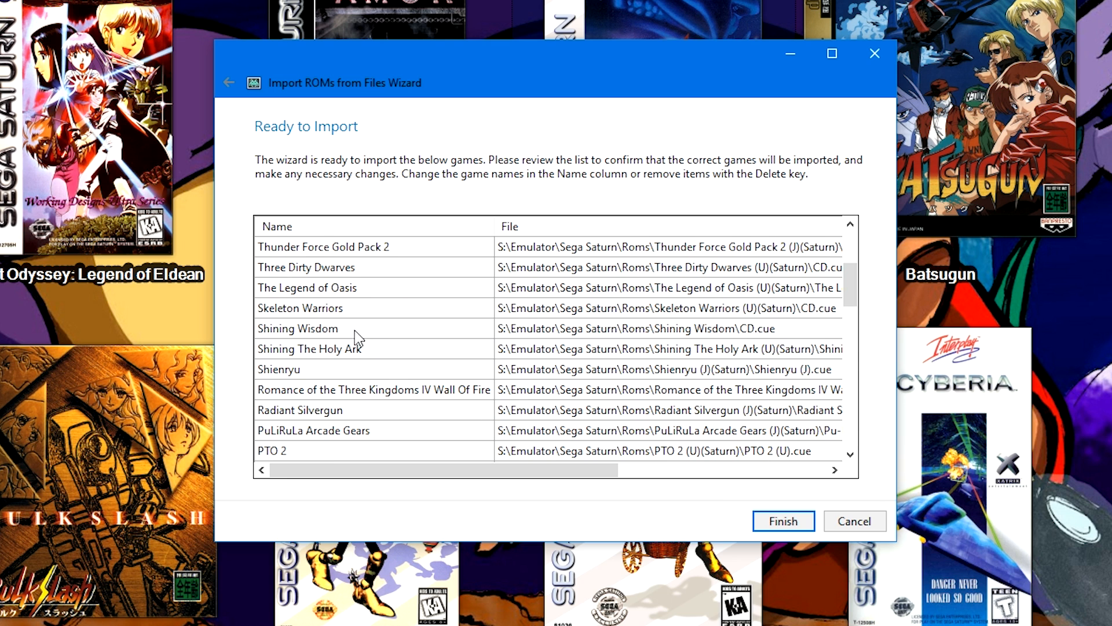
left_click(359, 331)
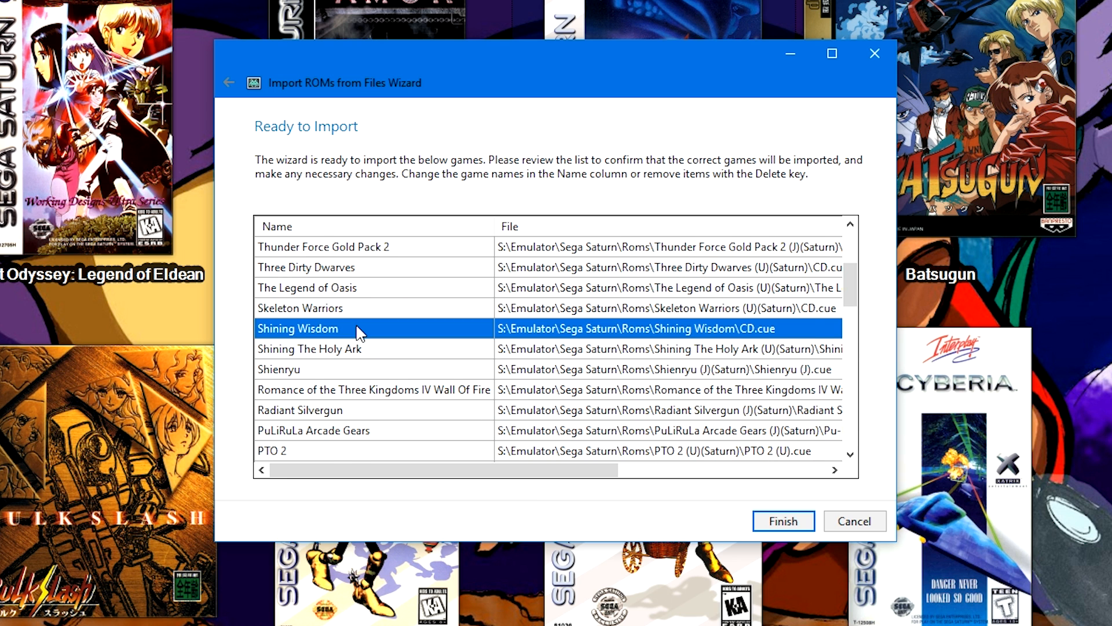
key("Delete")
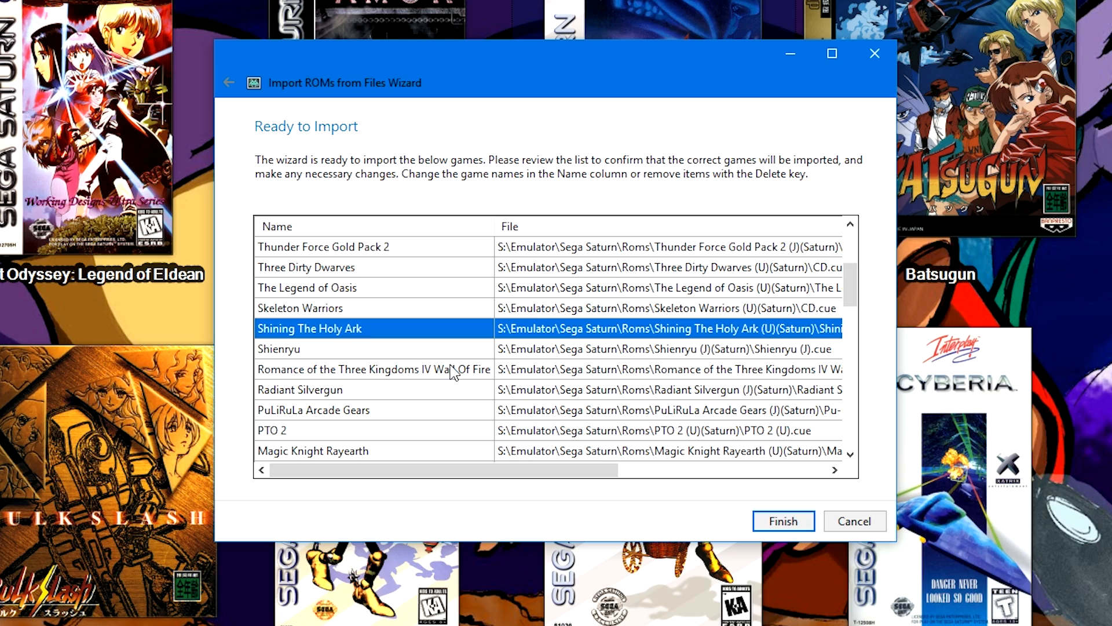
left_click(761, 523)
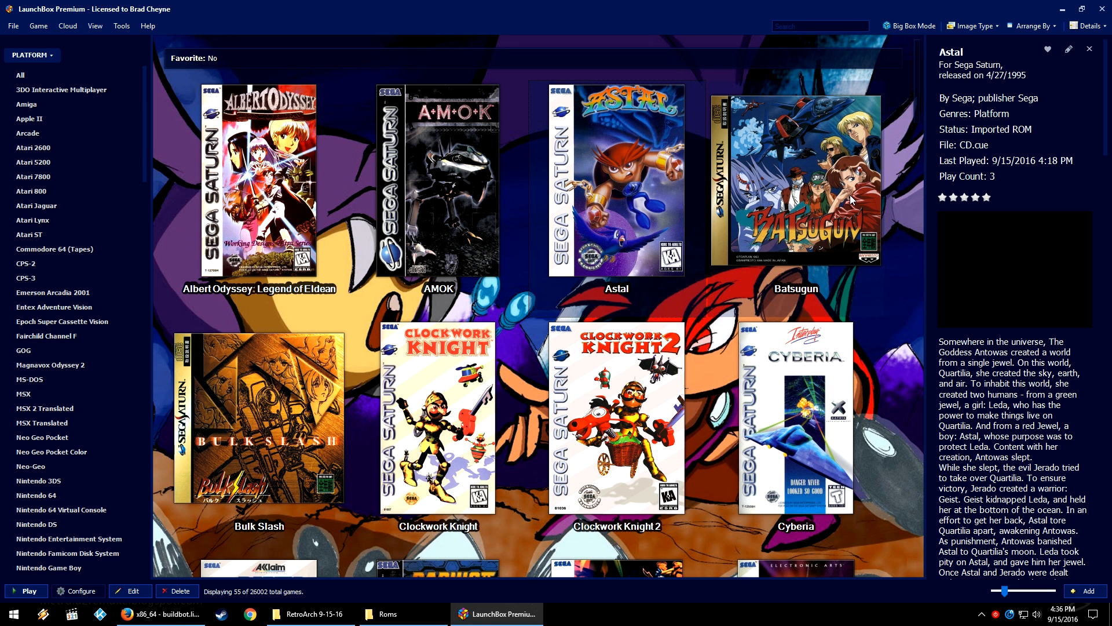
scroll(846, 260, "down", 15)
scroll(823, 364, "down", 10)
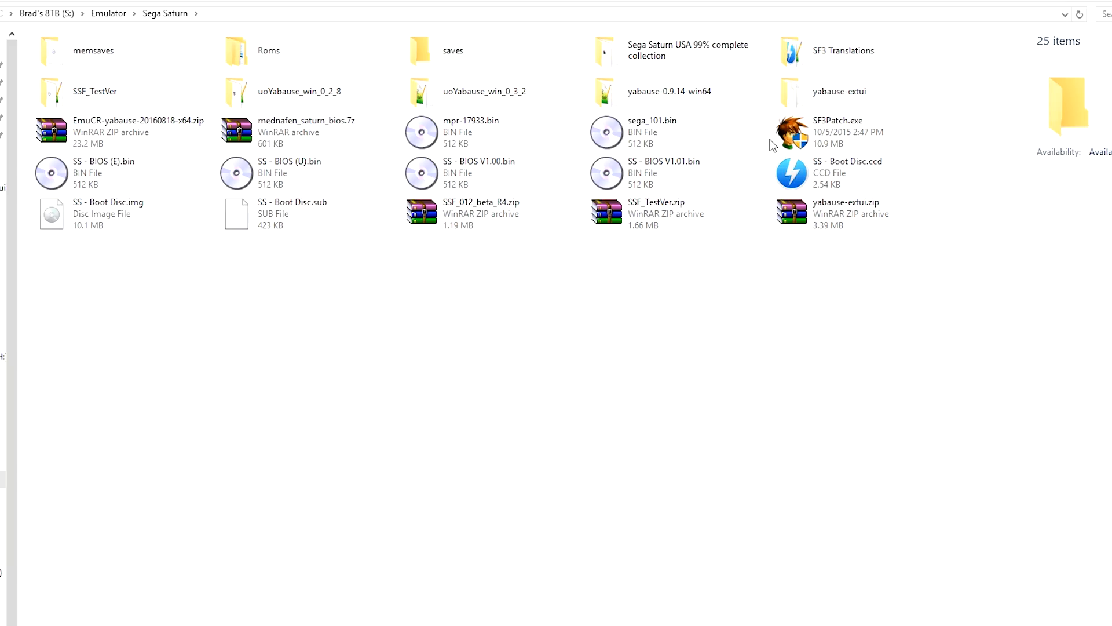
Step: Identify the Saturn BIOS files sega_101.bin and mpr-17933.bin in the Sega Saturn folder in File Explorer
left_click(756, 141)
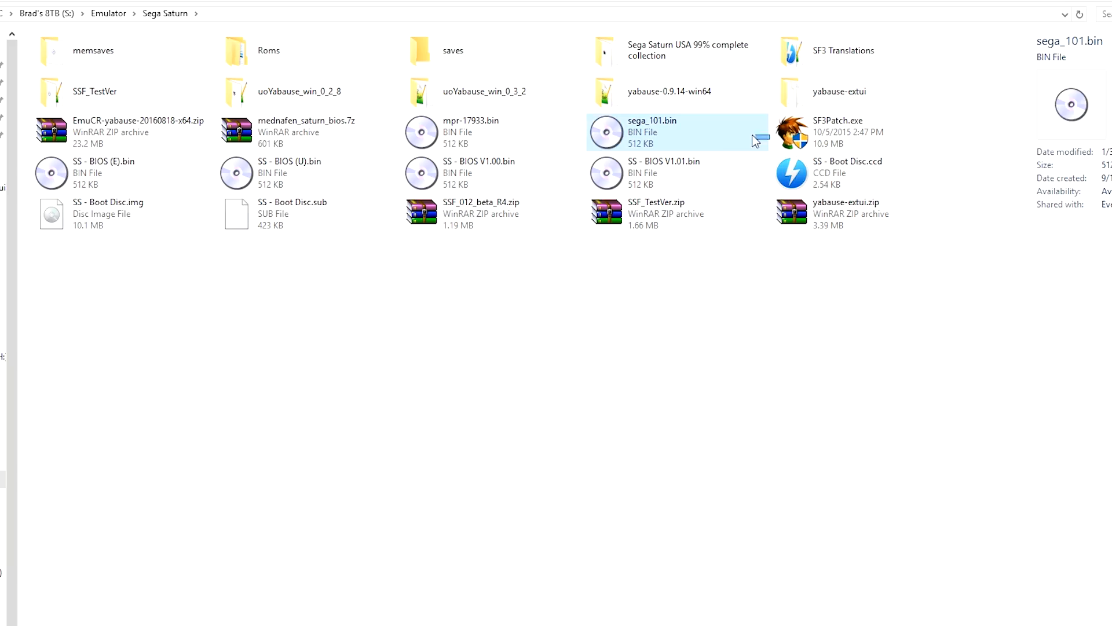
left_click_drag(753, 136, 514, 135)
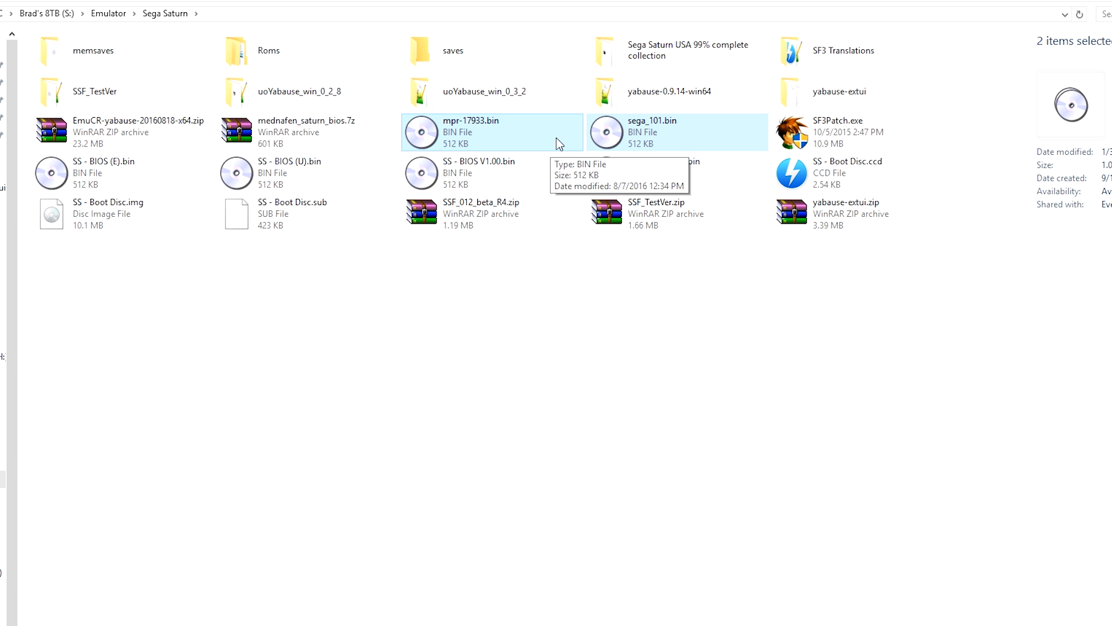
left_click(697, 300)
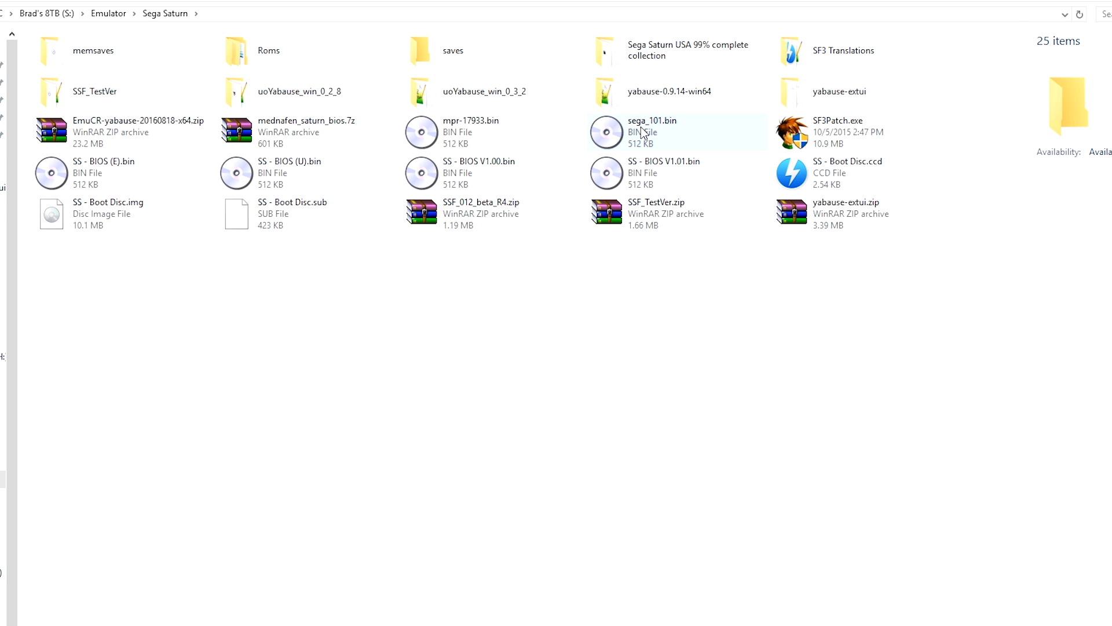
left_click(642, 131)
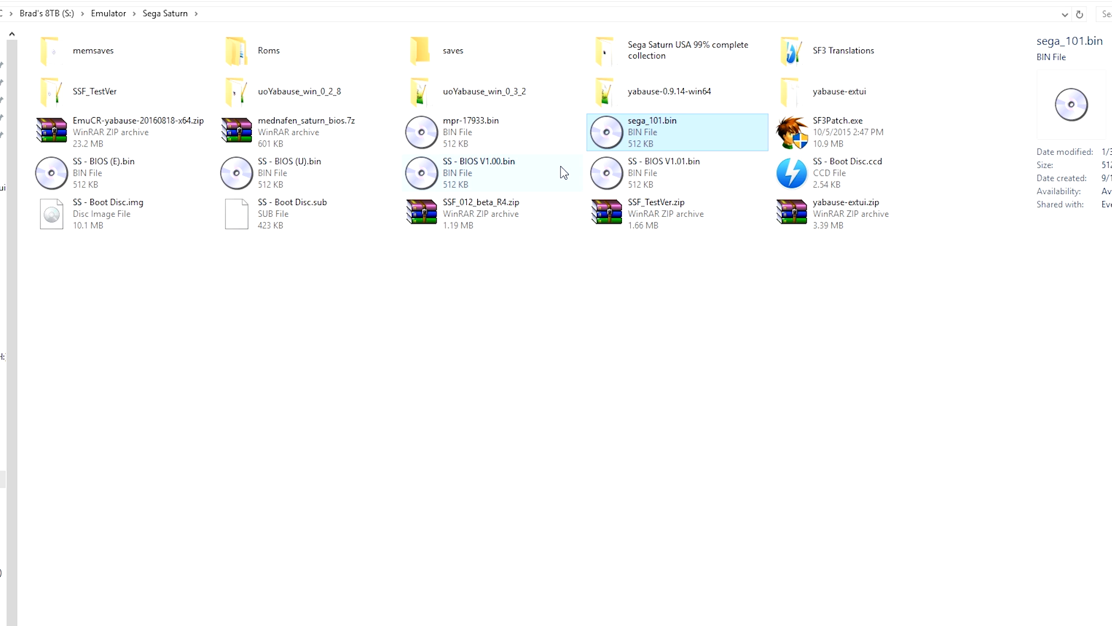
left_click(648, 174)
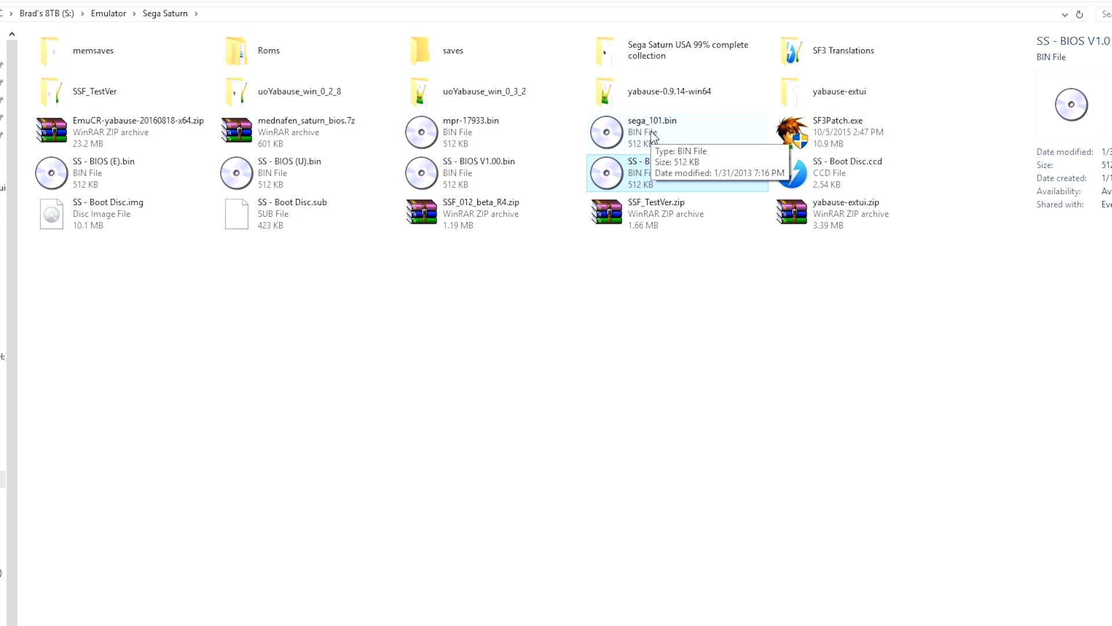
left_click(542, 134)
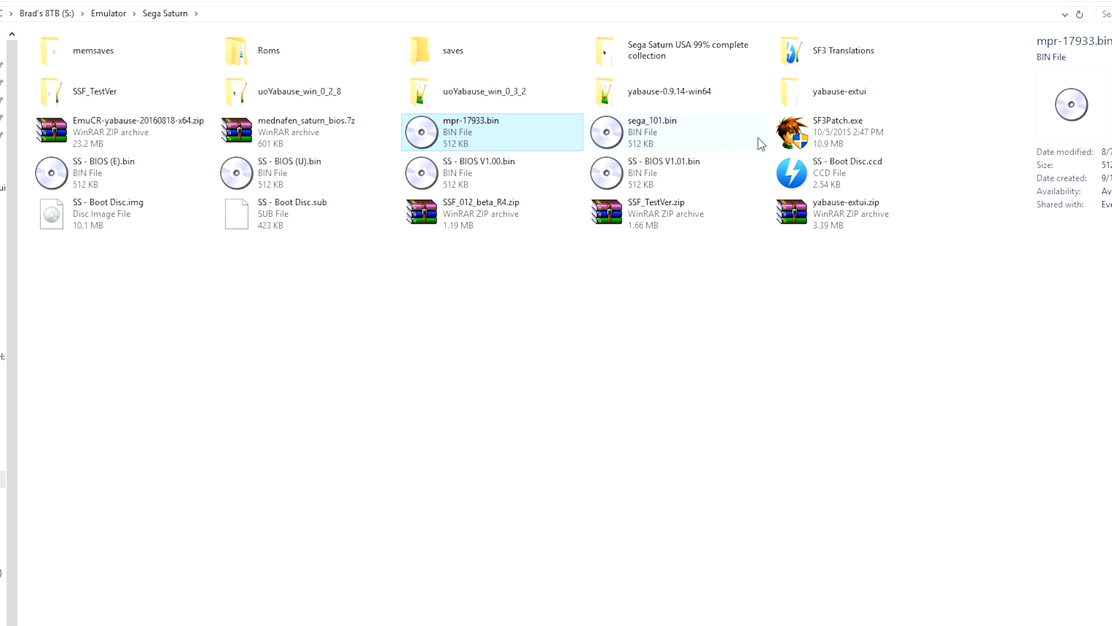
Step: Copy sega_101.bin and mpr-17933.bin into the system folder of RetroArch 9-15-16, replacing the existing files
left_click_drag(770, 132, 549, 134)
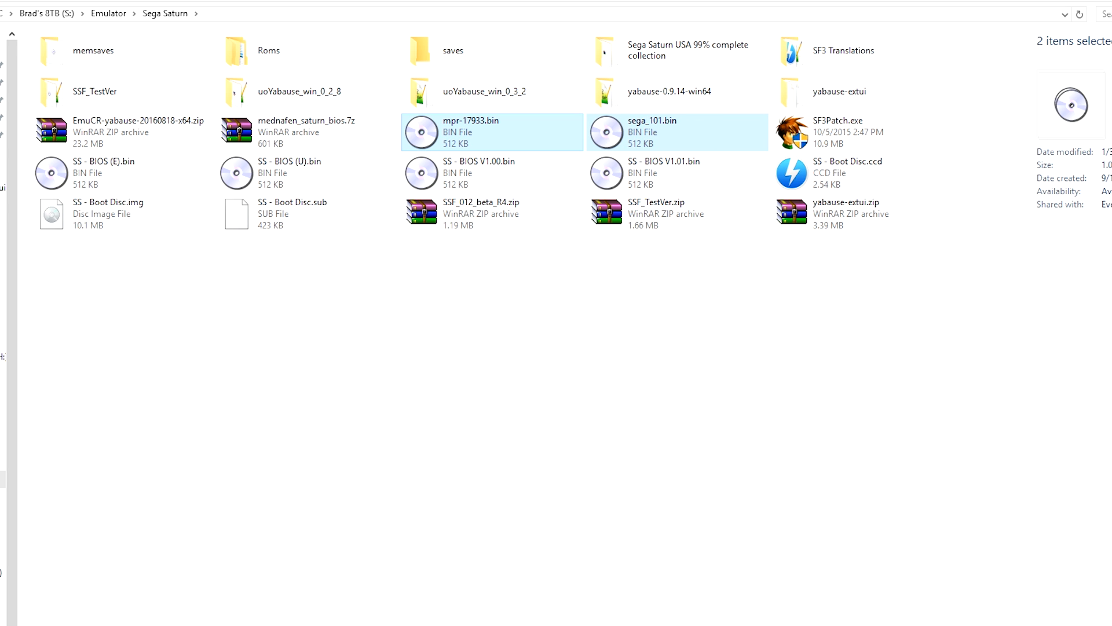
left_click(611, 625)
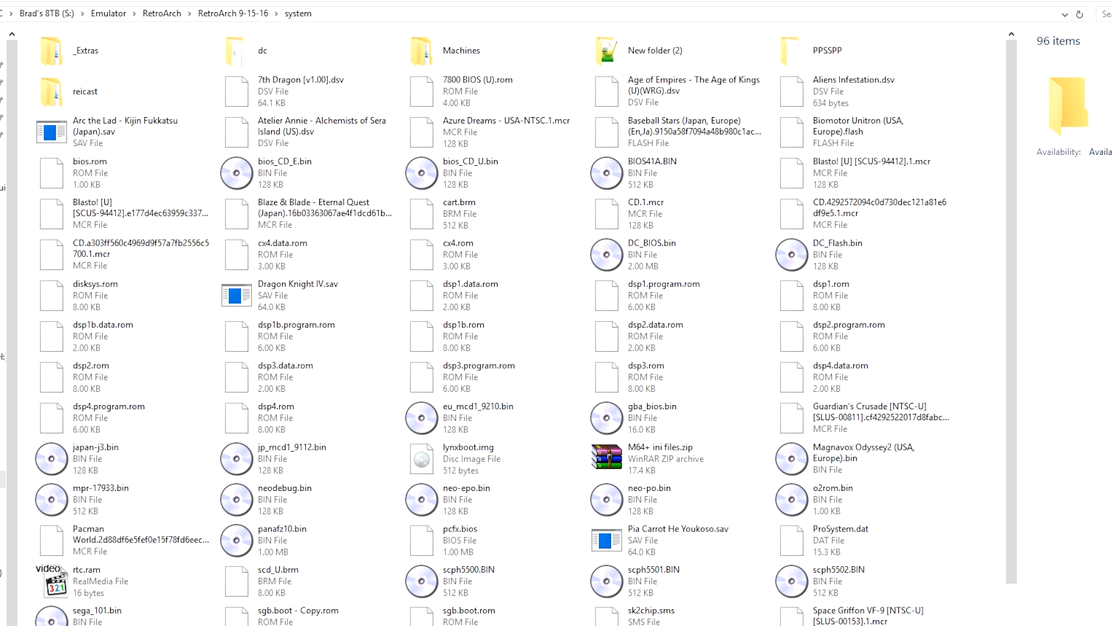
left_click(250, 19)
double_click(146, 184)
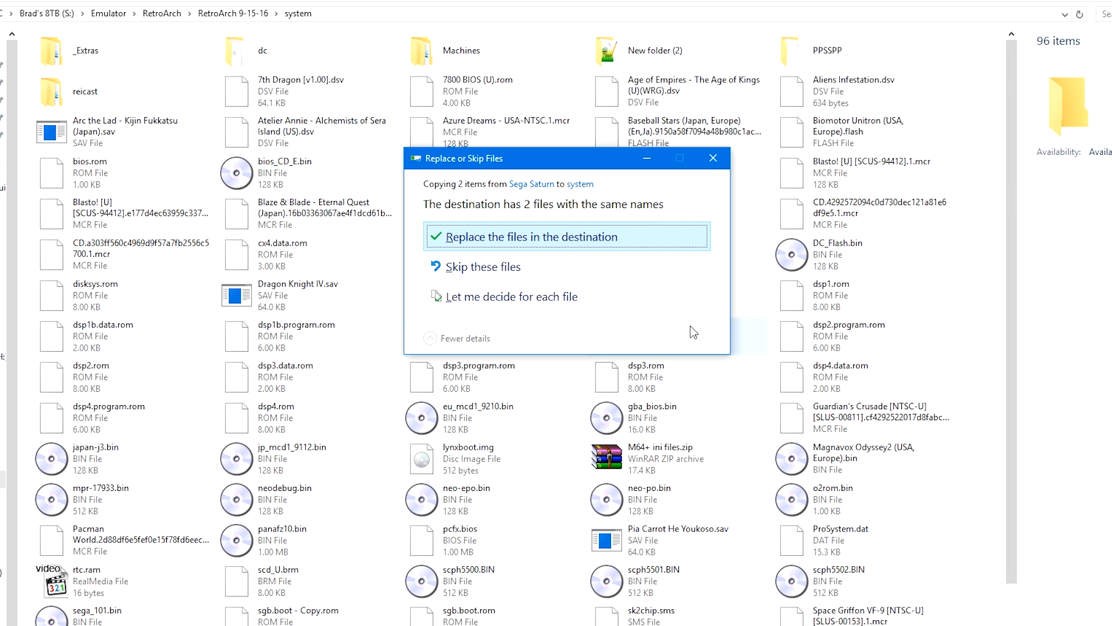
left_click(531, 236)
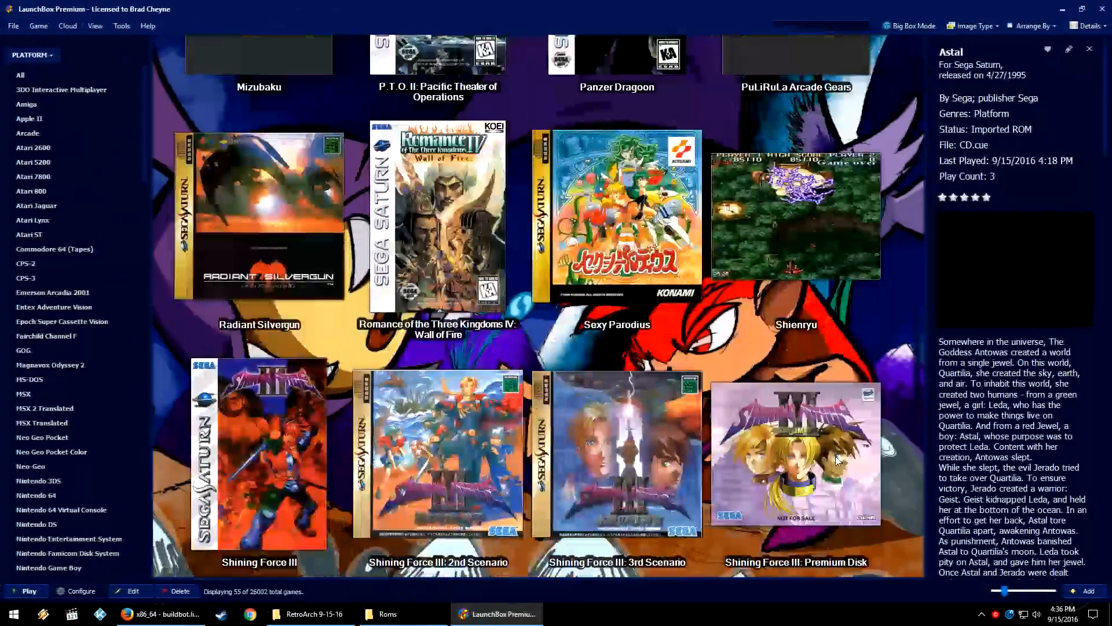
Step: From Iron Storm in LaunchBox, open RetroArch on its own and go to the Core Updater within the Online Updater
scroll(655, 264, "up", 3)
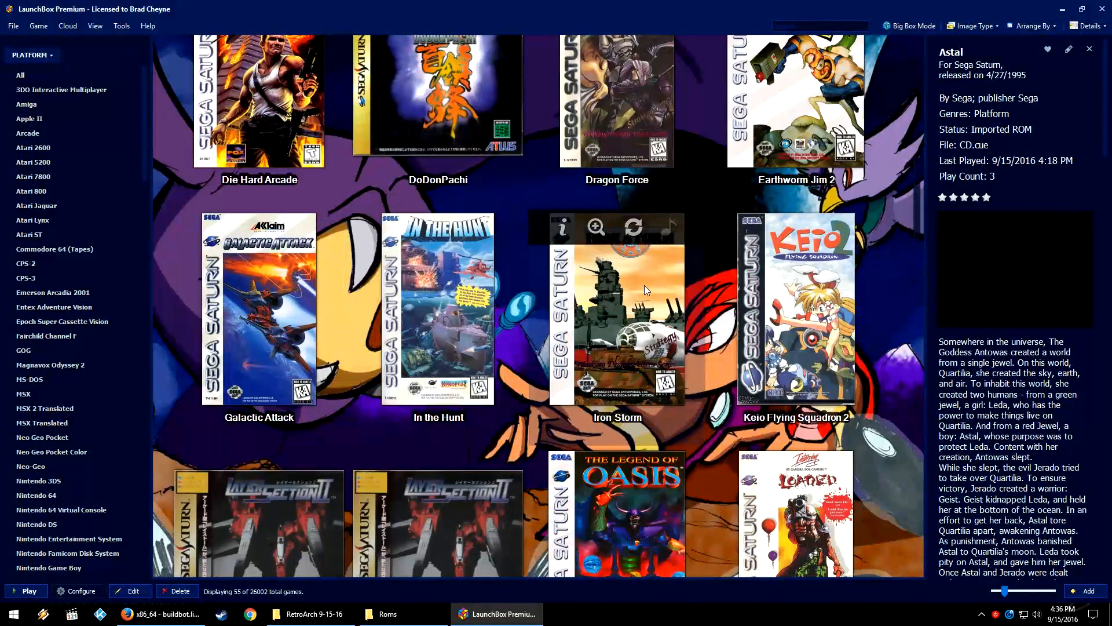
right_click(644, 284)
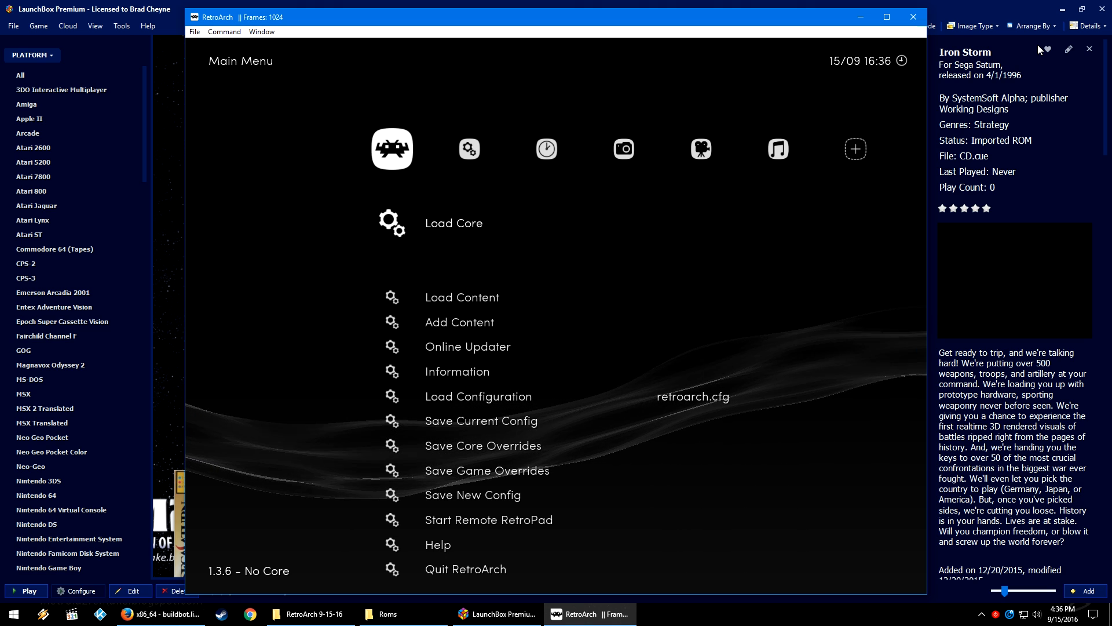
key("Down")
key("Down")
key("Down")
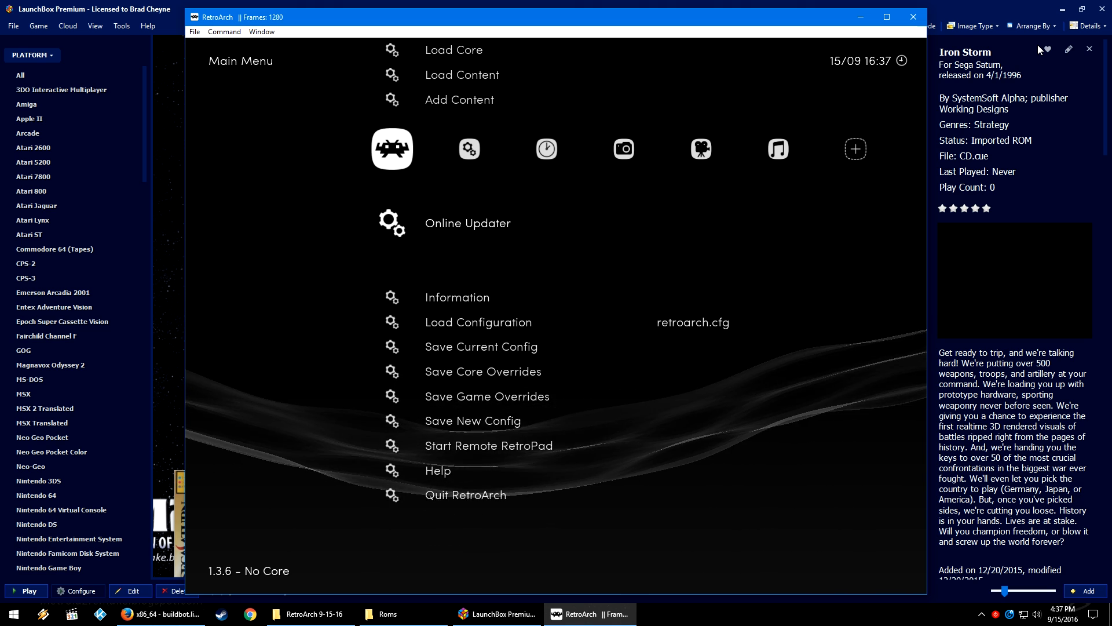
key("Return")
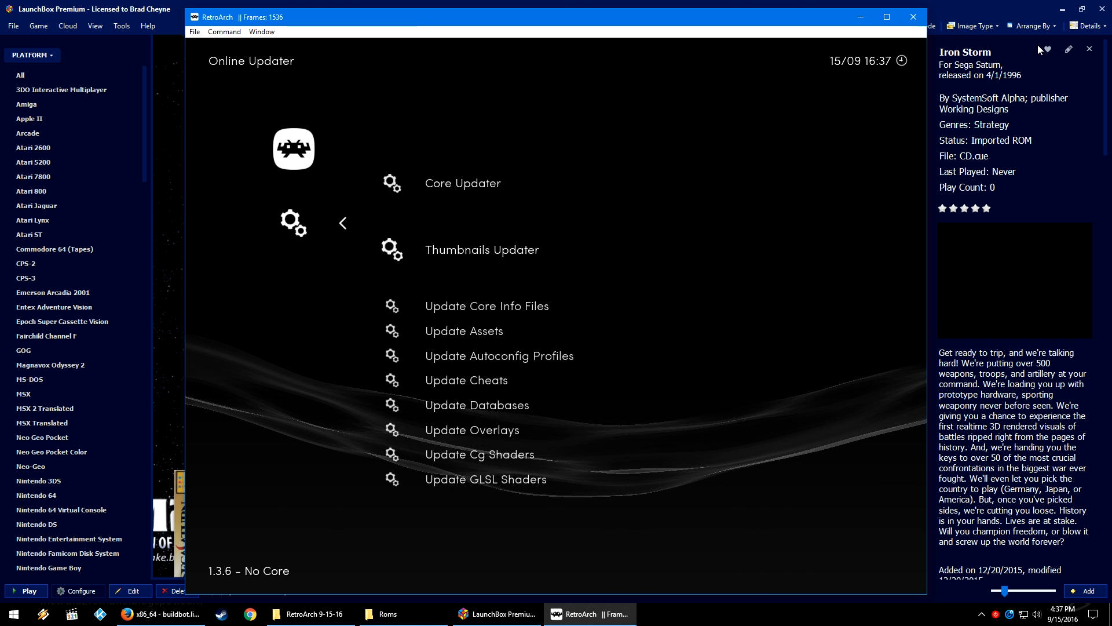
key("Return")
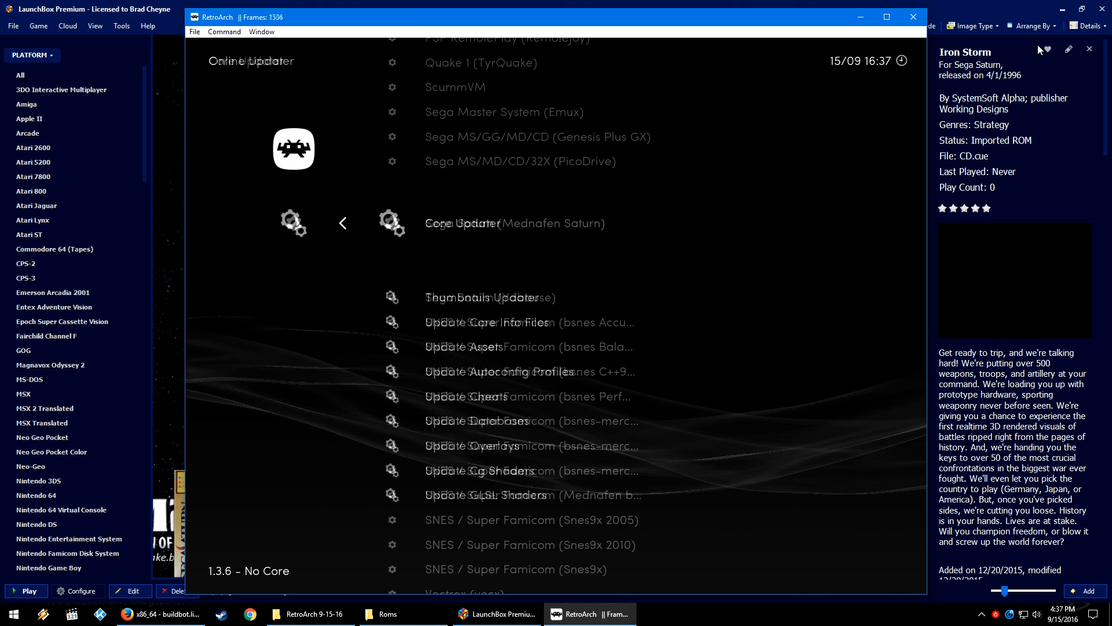
Step: Locate the Sega Saturn (Mednafen Saturn) core in the list of downloadable cores, comparing it with the Yabause entry
key("Down")
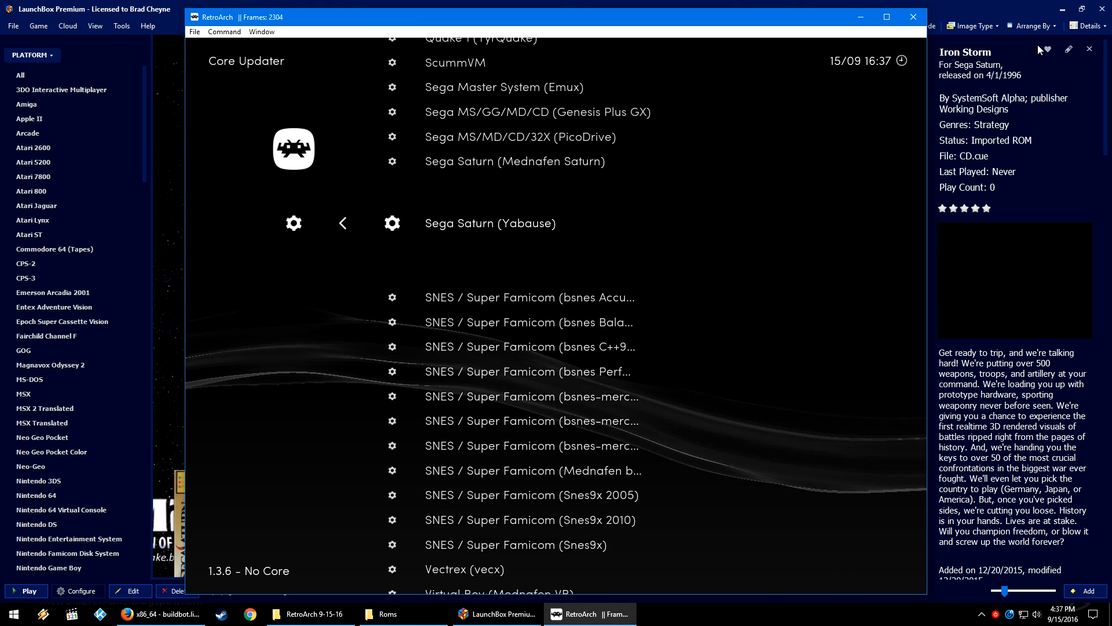
key("Up")
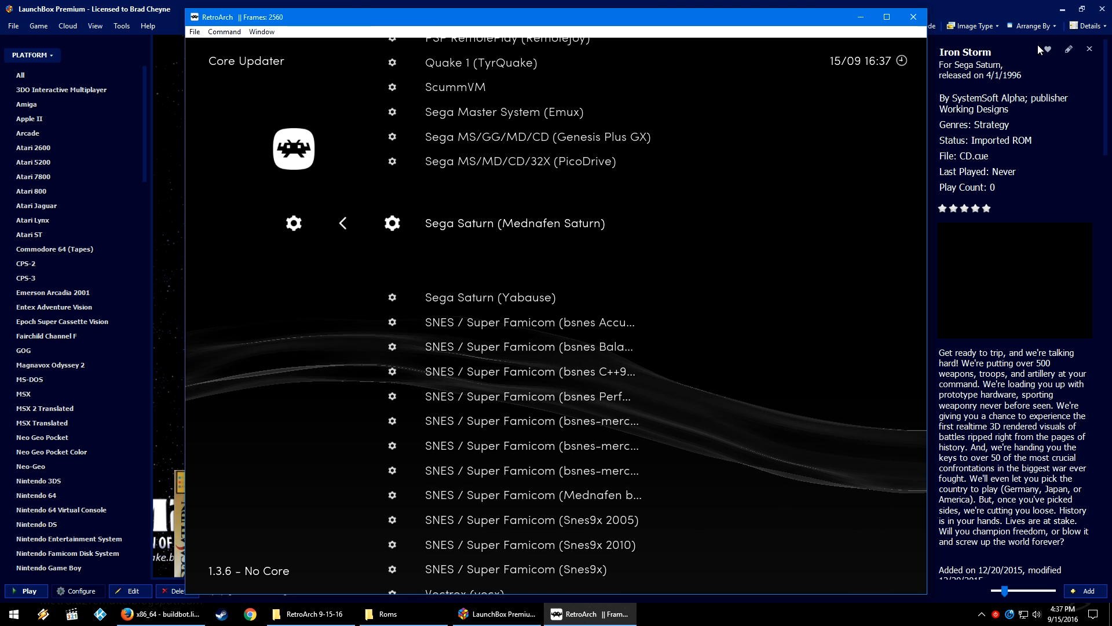
key("Down")
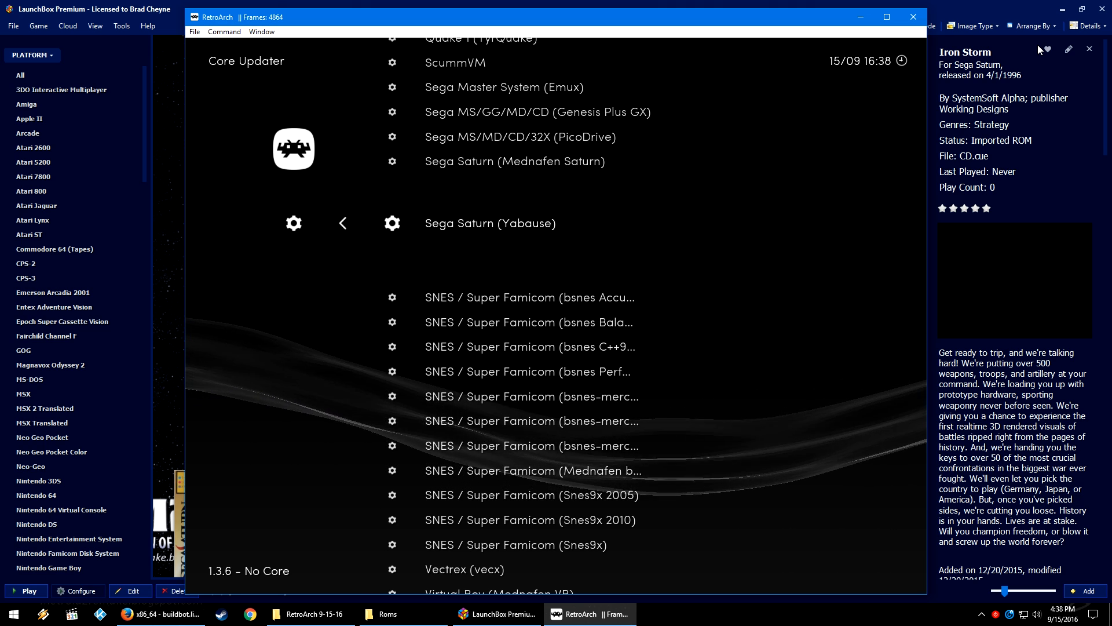
key("Up")
key("Left")
key("Right")
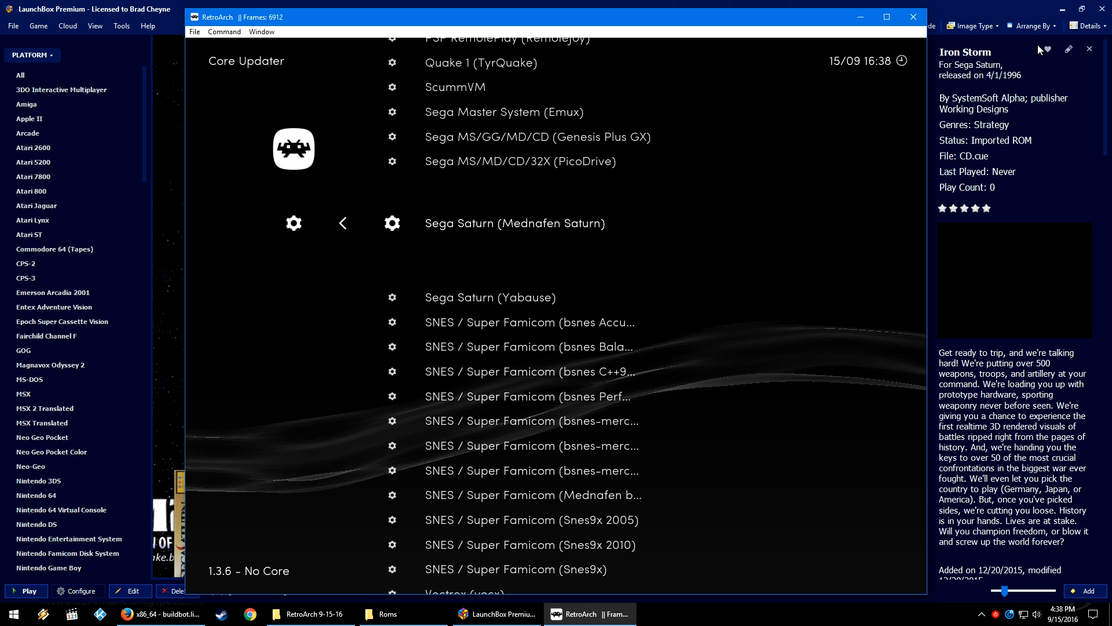
Step: Download the Sega Saturn (Mednafen Saturn) core from RetroArch's Core Updater
key("Return")
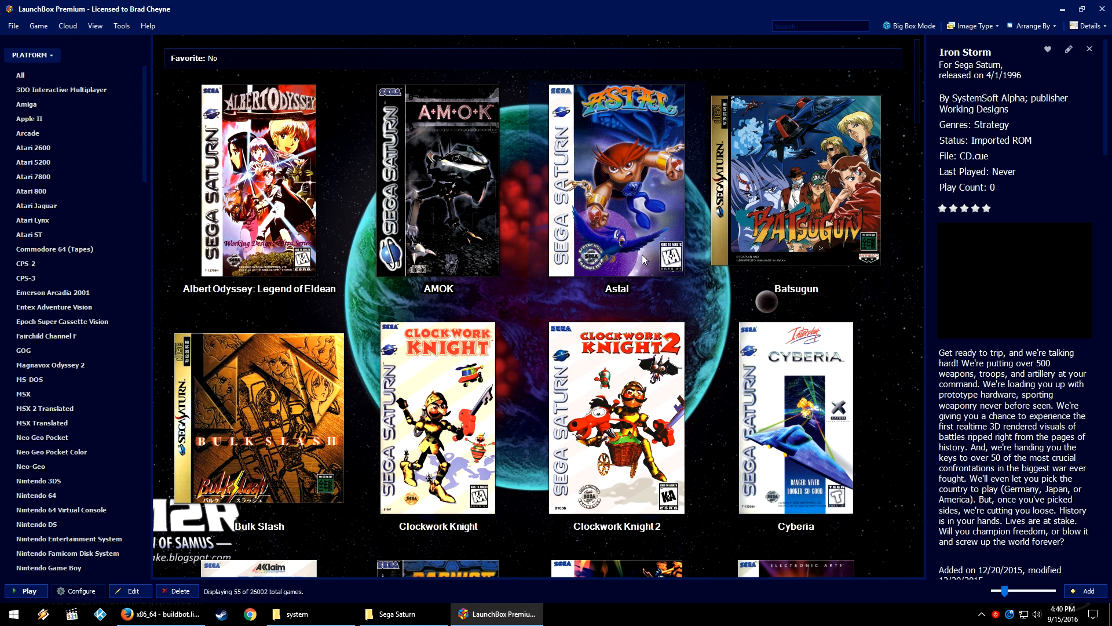
Step: Test-launch a Sega Saturn game in the Mednafen Saturn core, set the console date to 1/1/1994 on the Set Clock screen, and close RetroArch
double_click(644, 223)
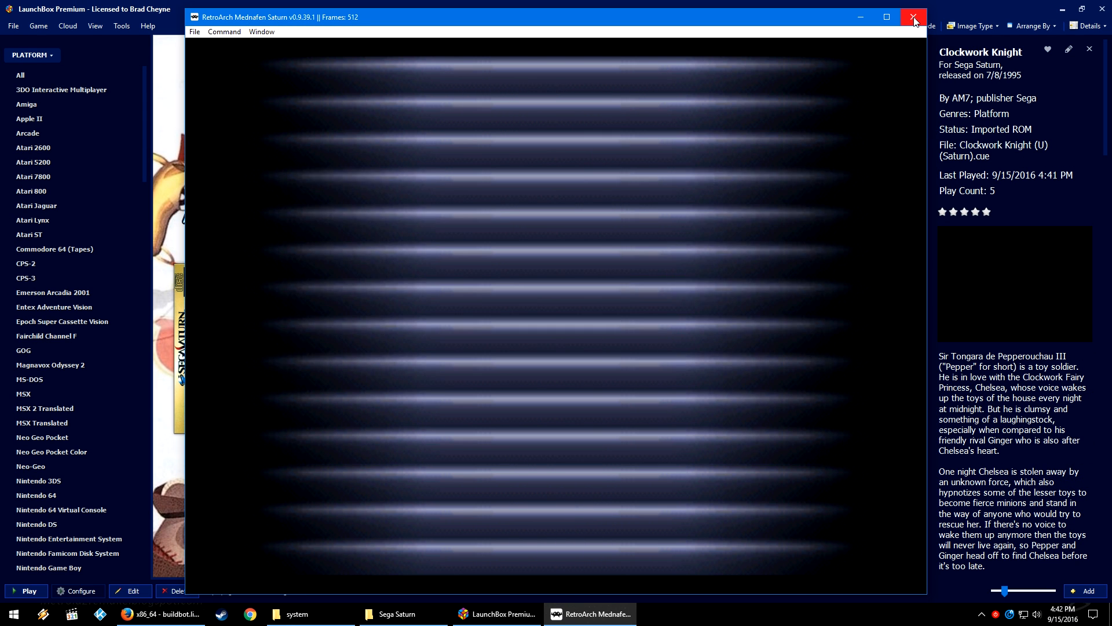
key("Down")
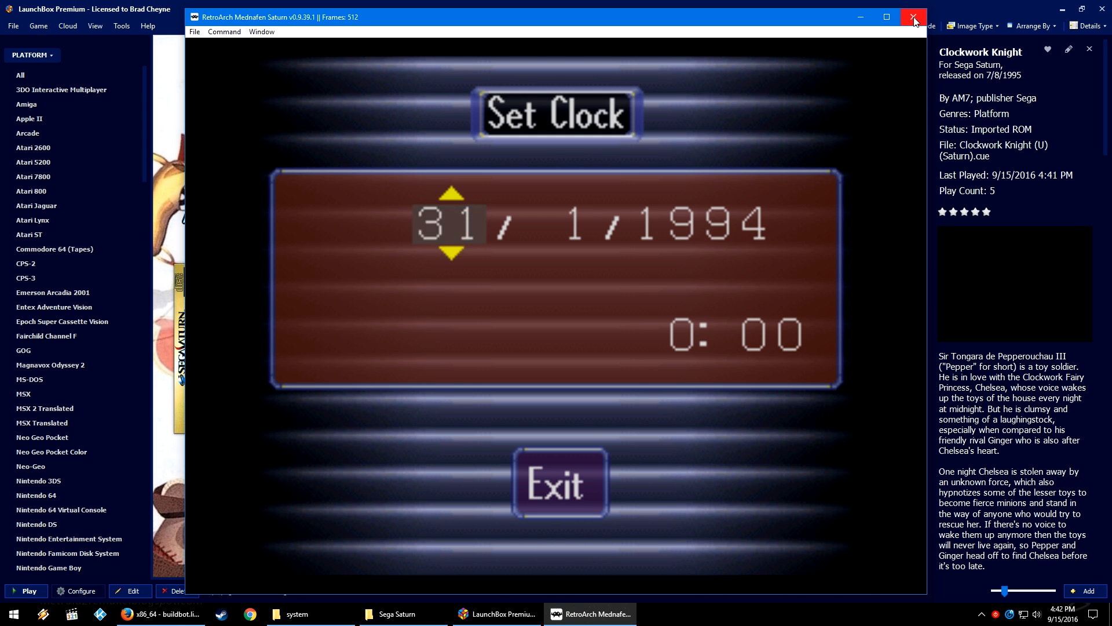
key("Down")
key("Down")
key("Up")
key("Up")
key("Up")
key("Right")
key("Right")
key("Right")
key("Right")
key("Right")
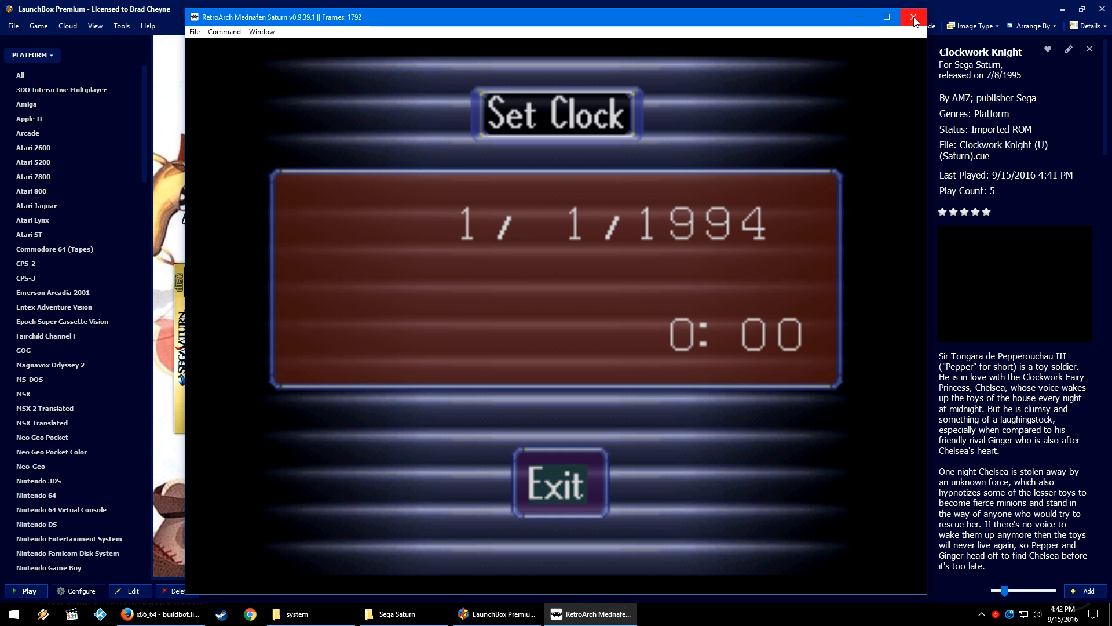
left_click(914, 18)
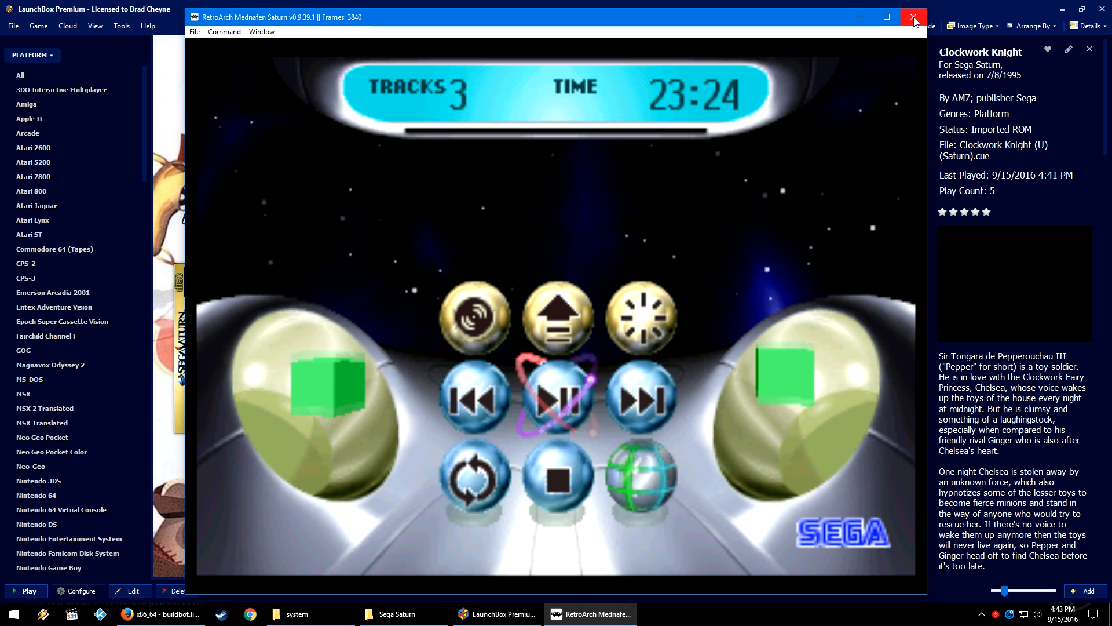
left_click(914, 18)
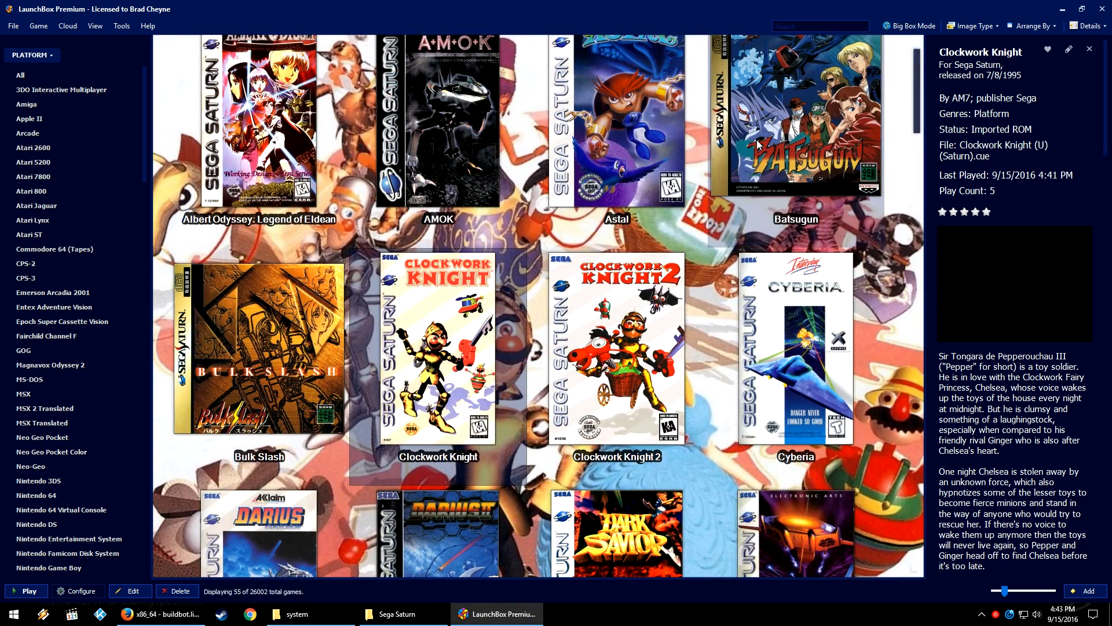
Step: Launch Astal from LaunchBox, start the game from its title screen to check gameplay, and close RetroArch
key("Return")
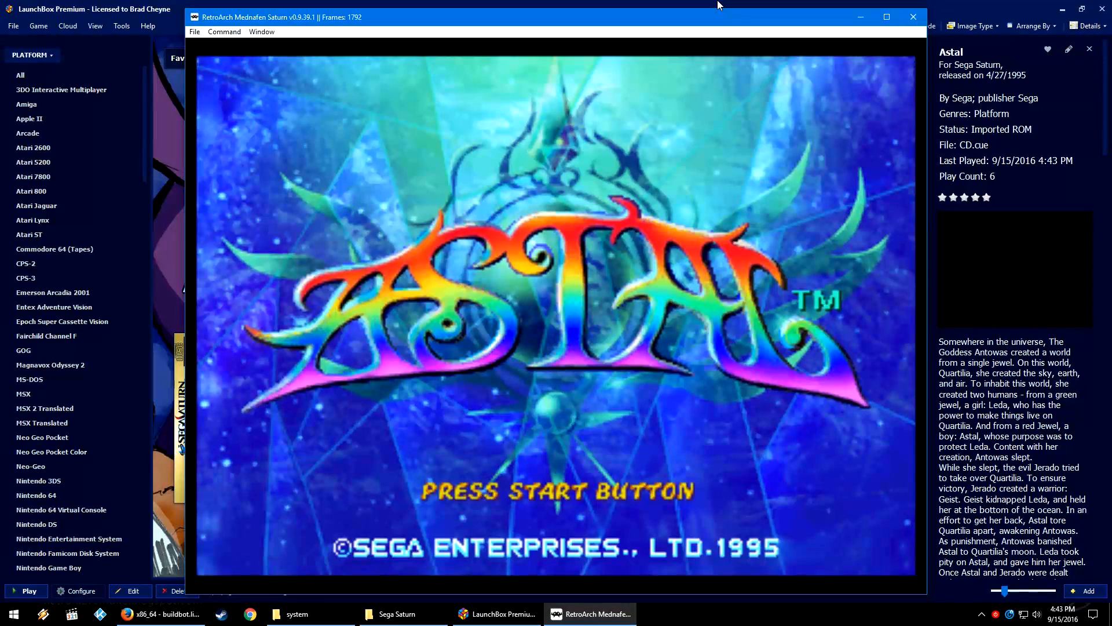
key("Return")
key("Return")
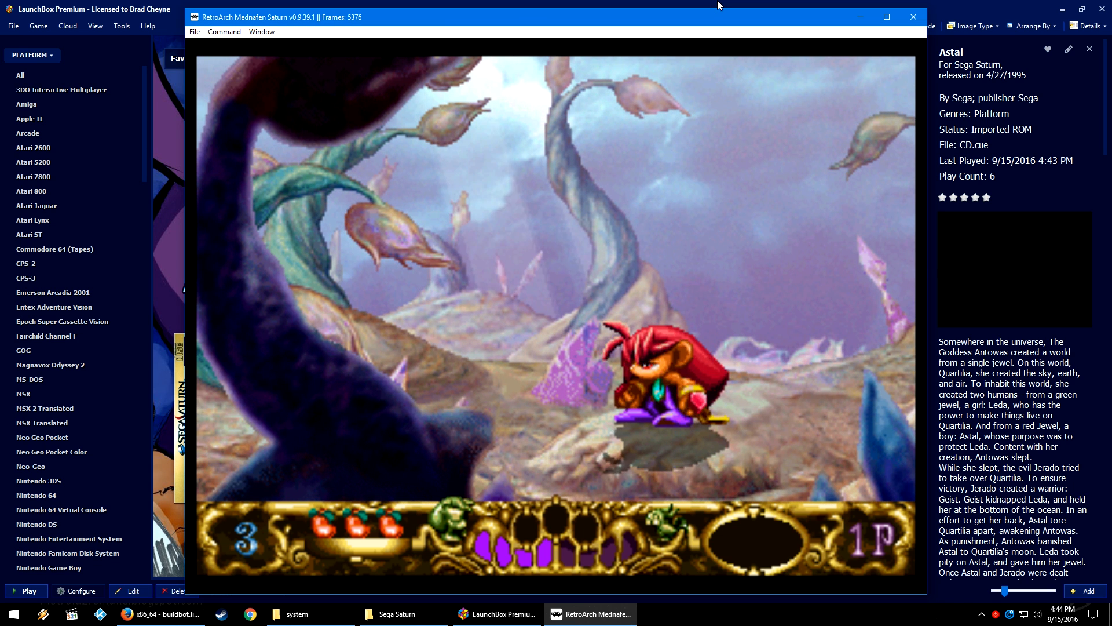
left_click(913, 17)
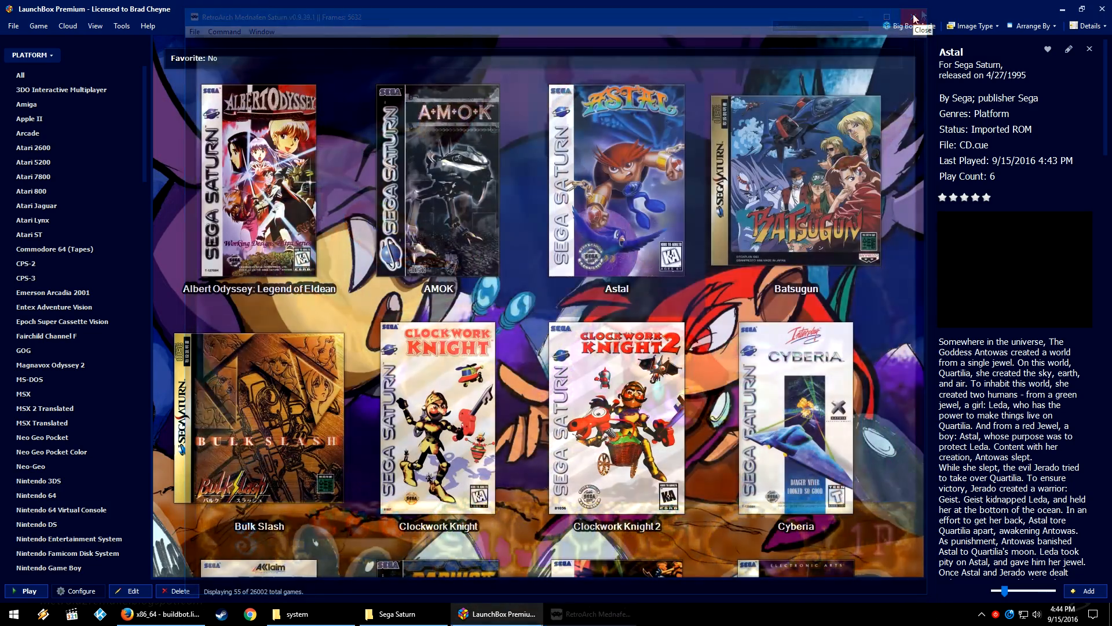